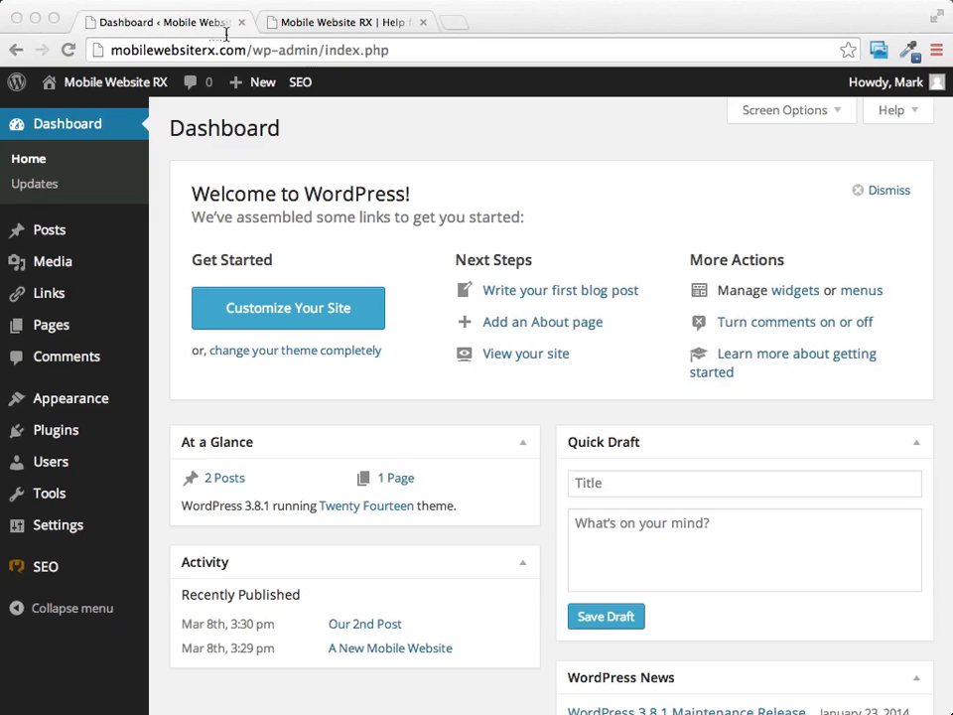
Step: Look over the live site's front page, examining the sidebar sections beside the latest post
left_click(366, 27)
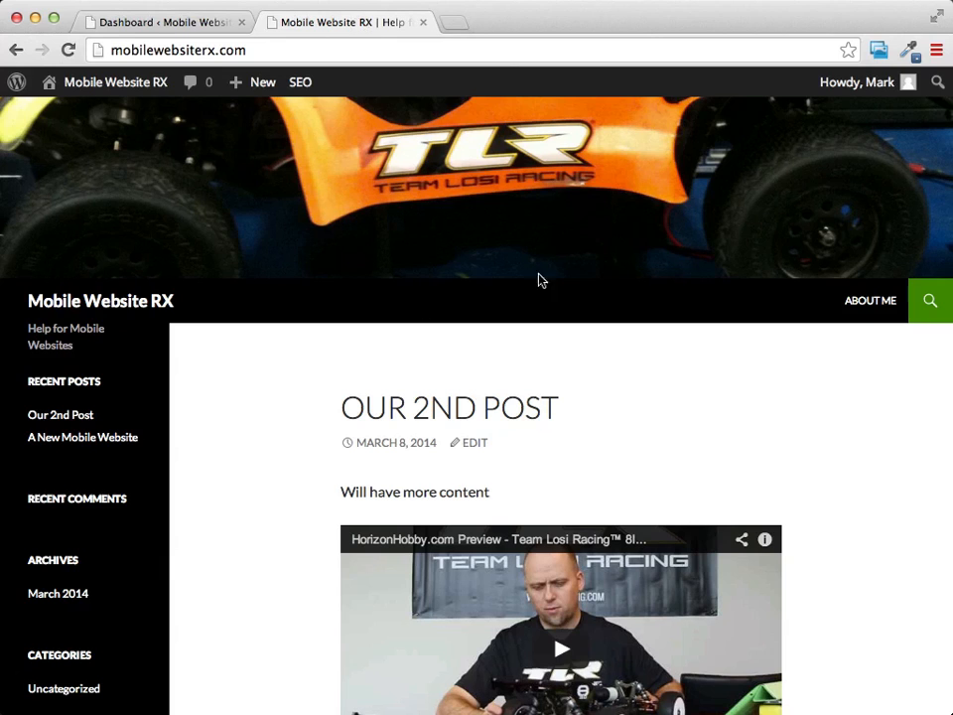
scroll(778, 333, "down", 3)
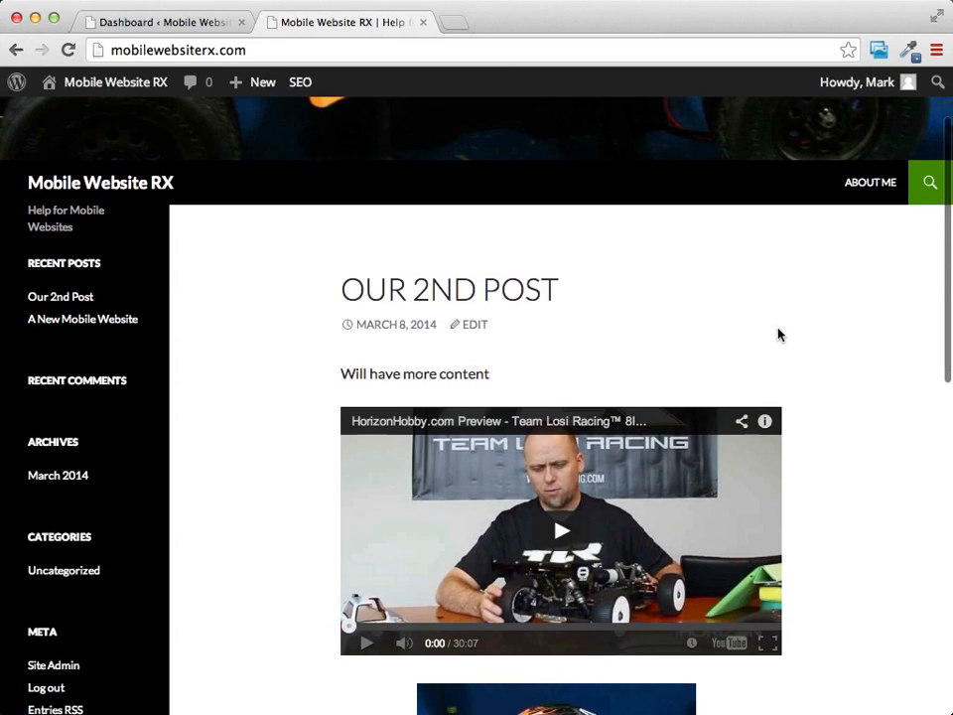
scroll(778, 335, "down", 2)
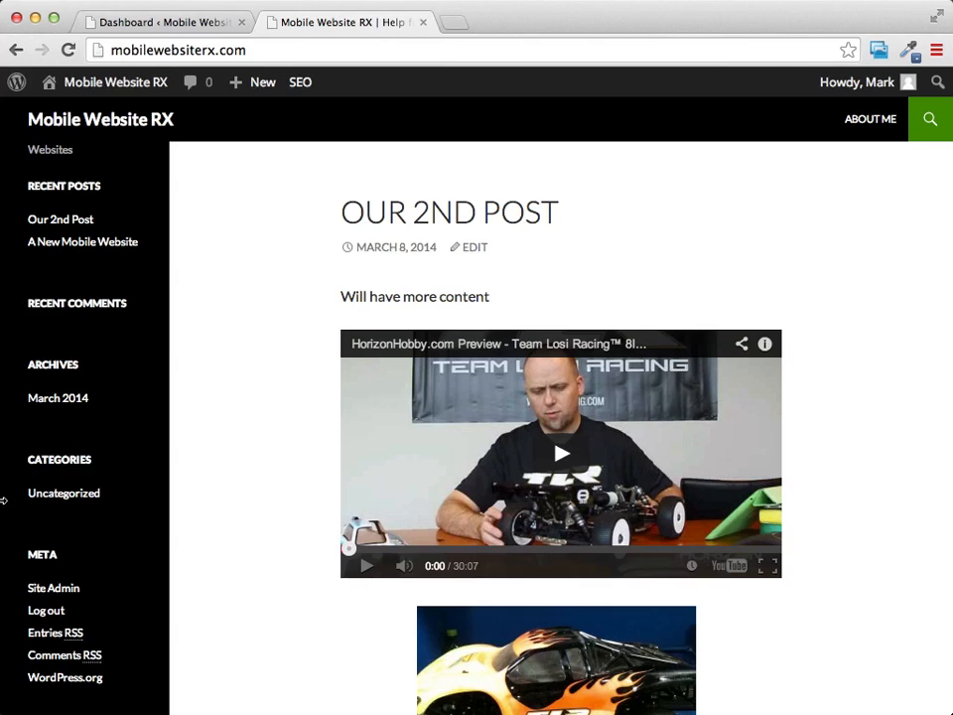
scroll(112, 463, "down", 2)
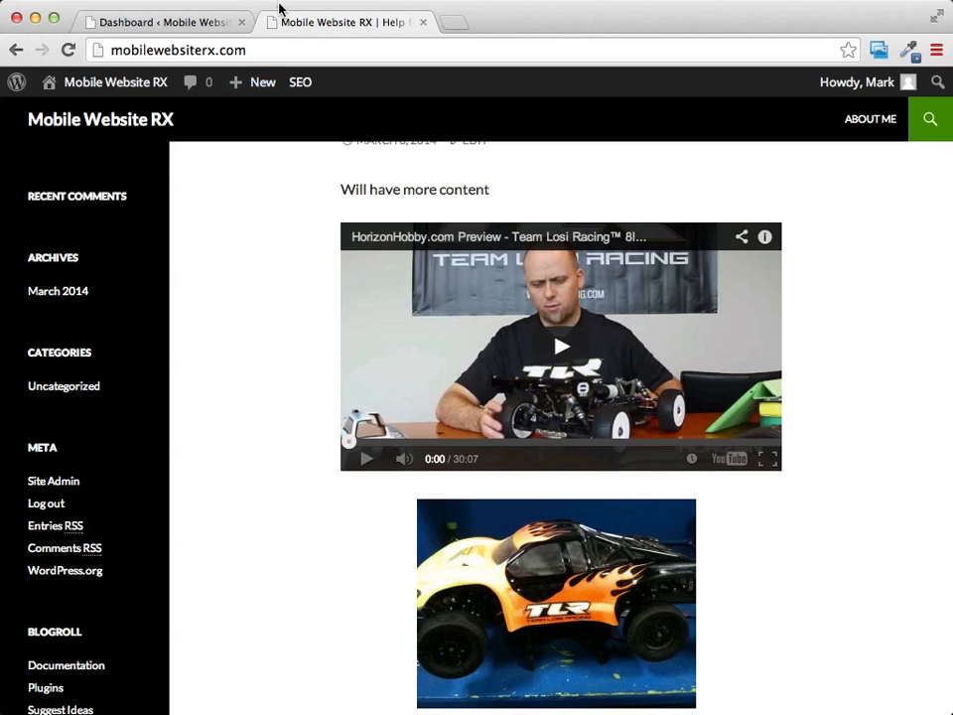
Step: Return to the admin dashboard and open the Widgets page under Appearance
left_click(182, 25)
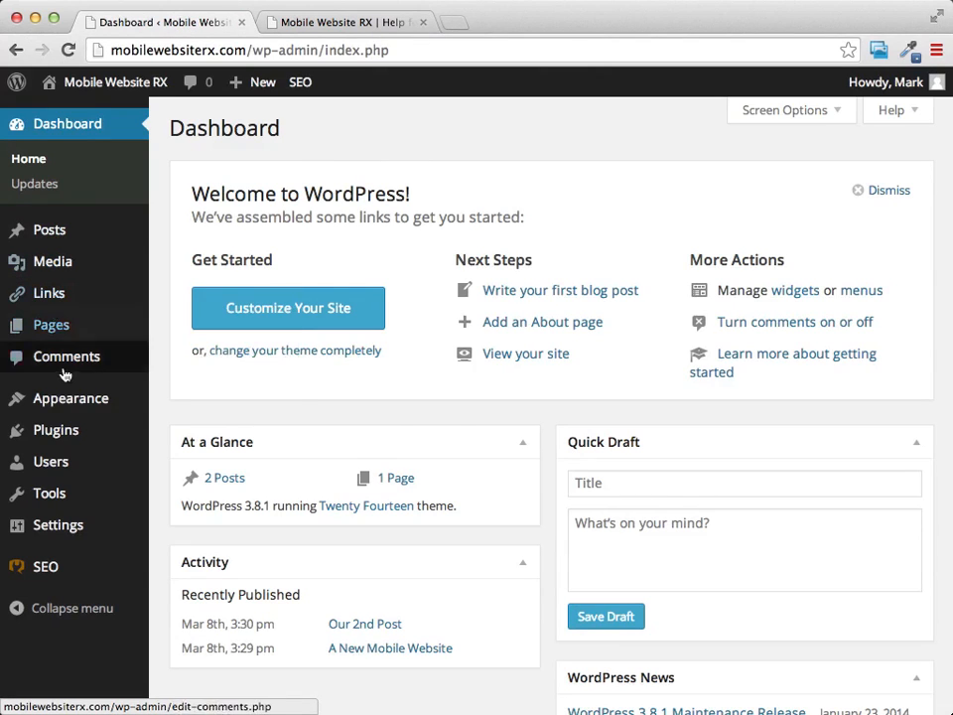
mouse_move(63, 404)
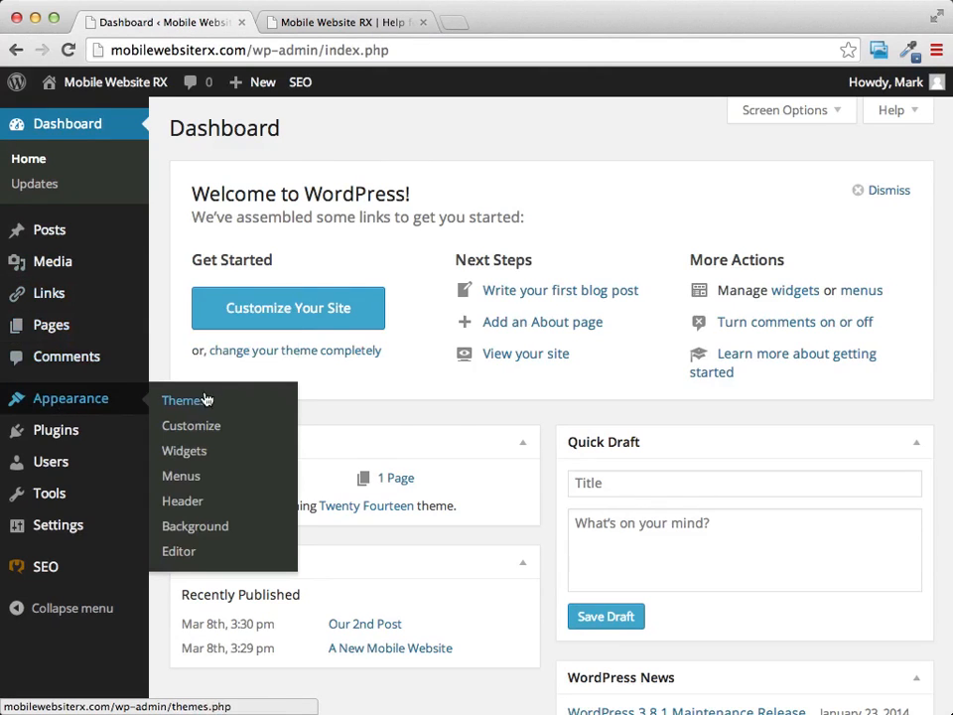
left_click(187, 457)
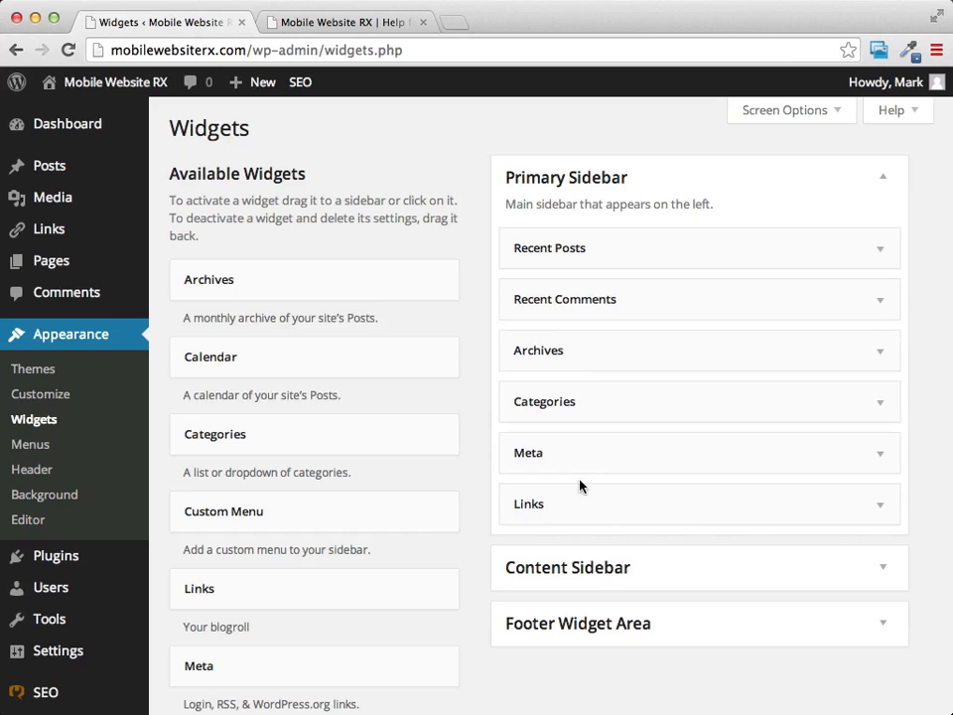
Step: Compare the widgets assigned to the Primary Sidebar with the sections shown in the live site's sidebar
left_click(322, 24)
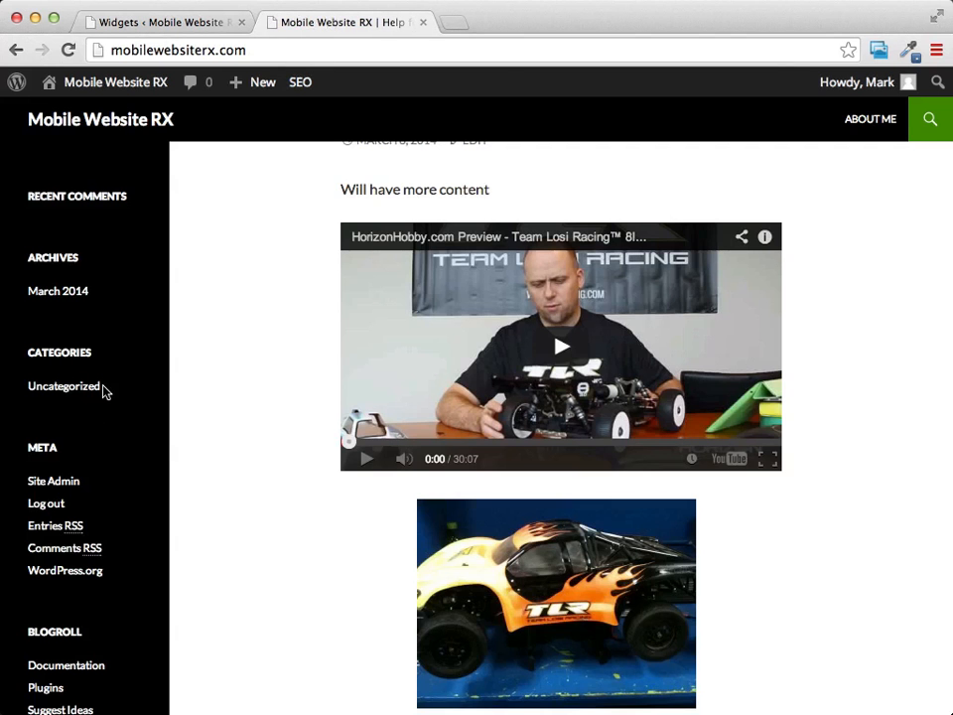
scroll(103, 389, "down", 5)
scroll(104, 391, "up", 2)
scroll(105, 389, "up", 5)
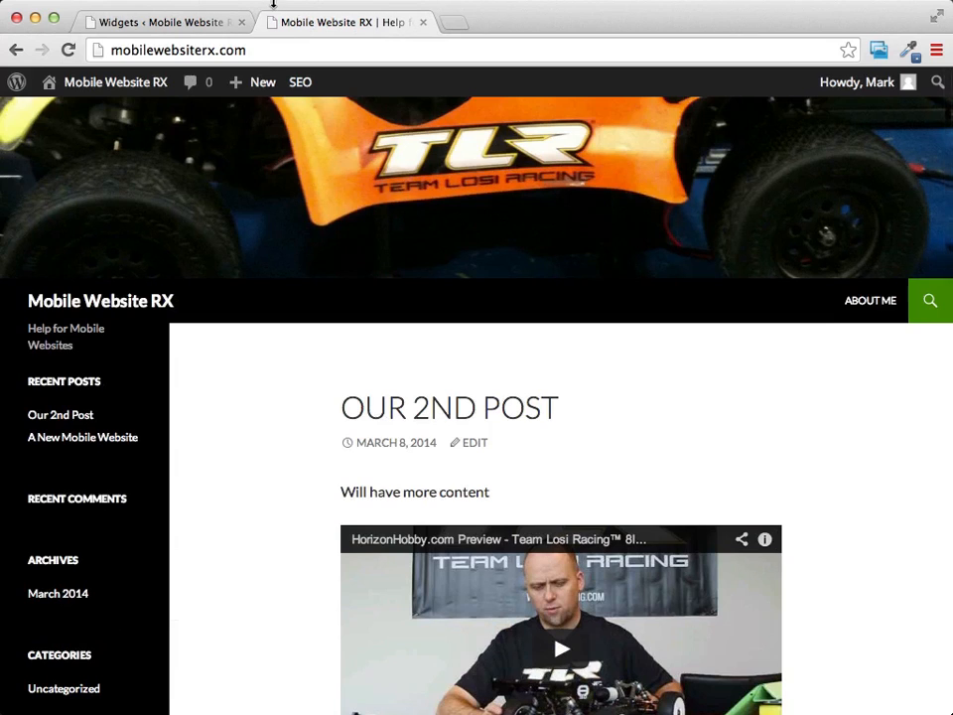
left_click(175, 24)
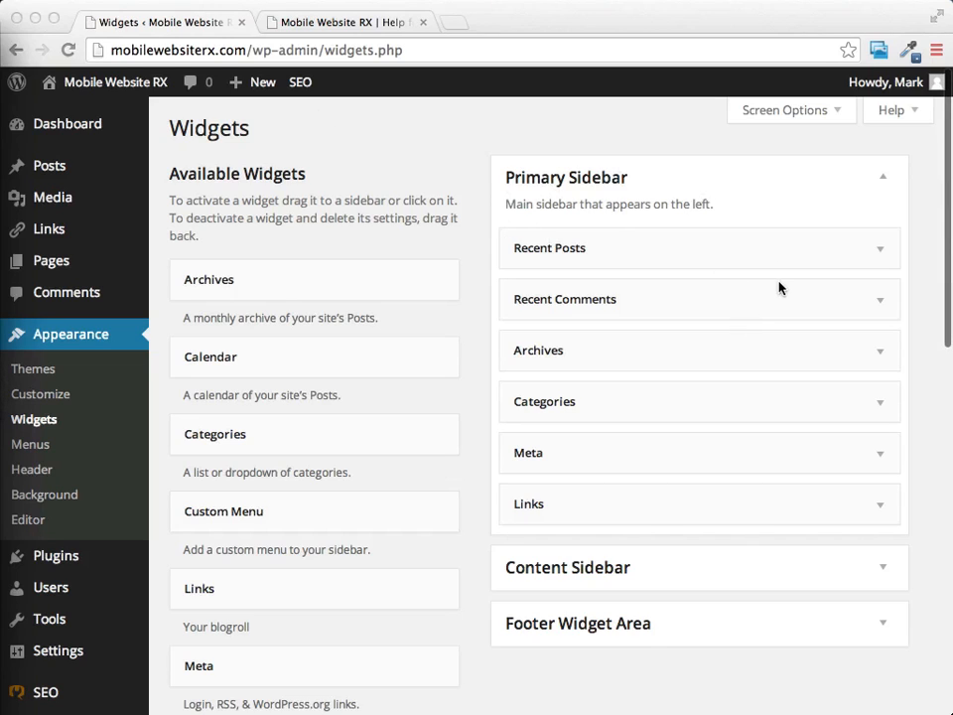
scroll(779, 288, "down", 1)
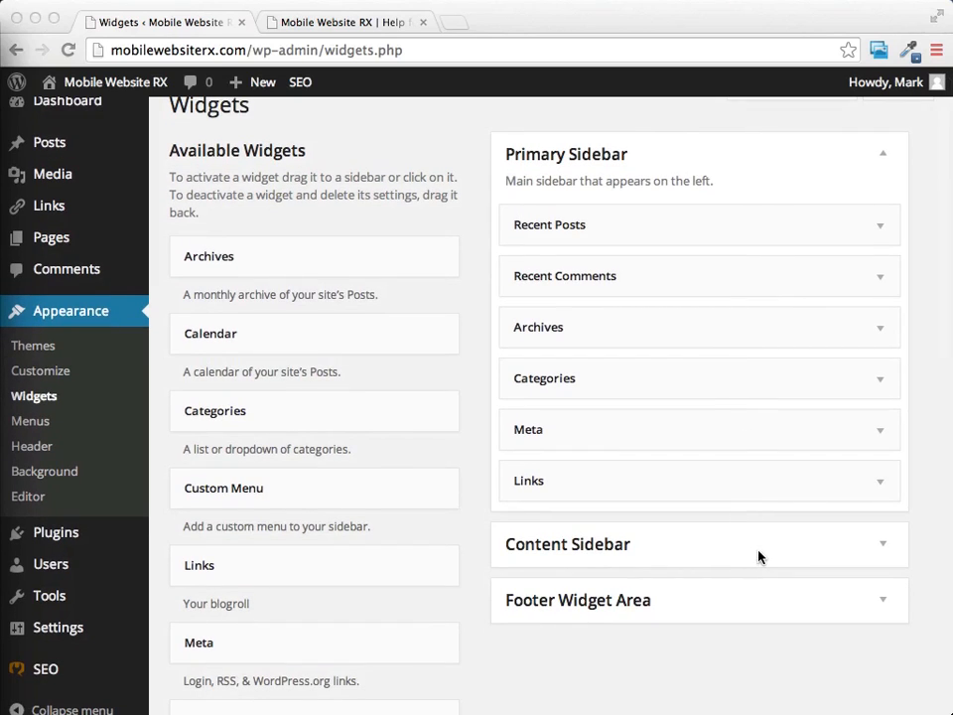
left_click(882, 604)
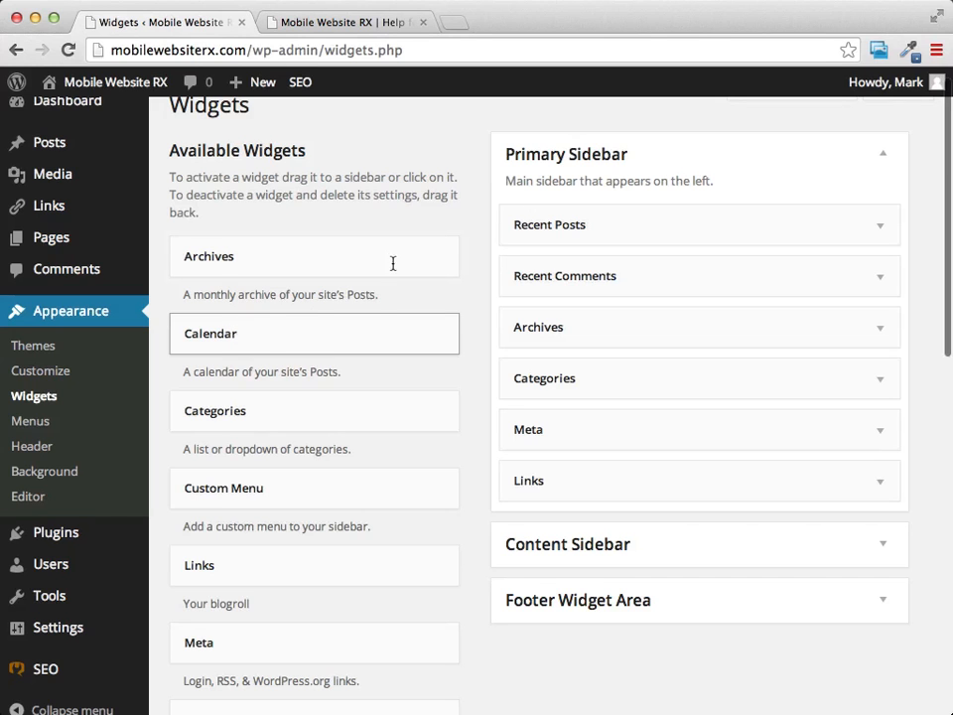
left_click(348, 22)
scroll(85, 374, "down", 3)
scroll(70, 375, "up", 3)
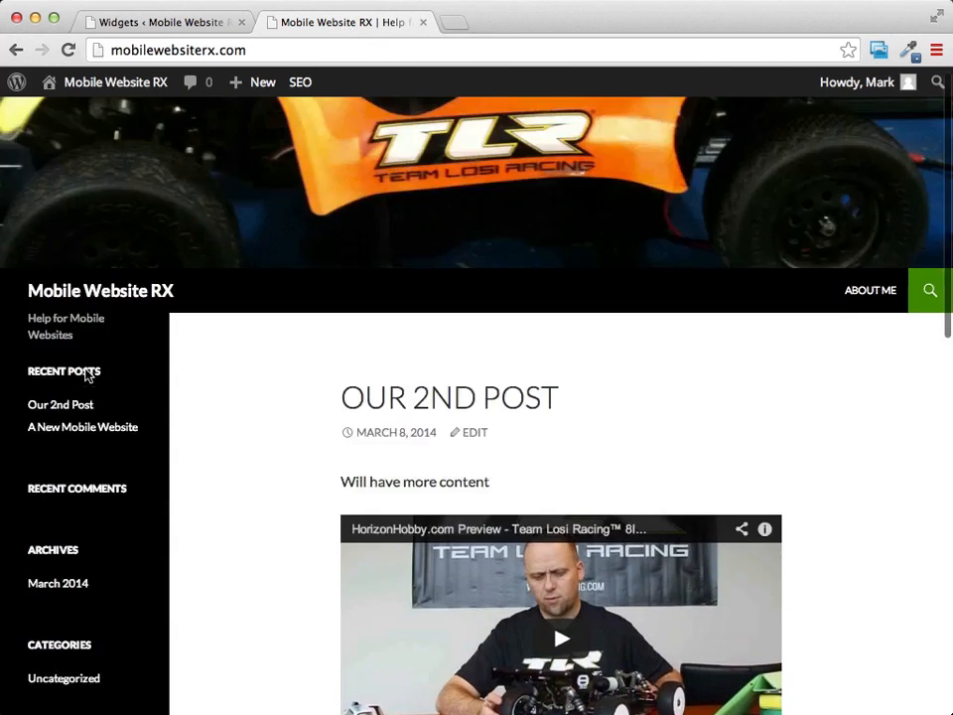
left_click(159, 22)
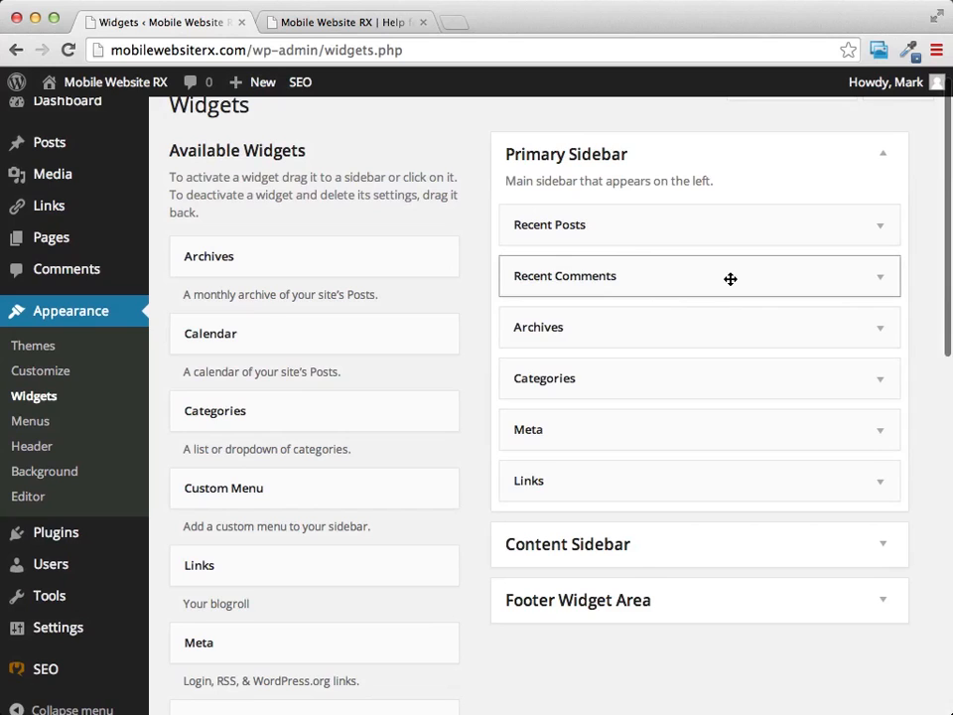
Step: Remove the Recent Comments, Categories, Meta, Links and Archives widgets from the Primary Sidebar, keeping only Recent Posts
left_click_drag(733, 278, 291, 310)
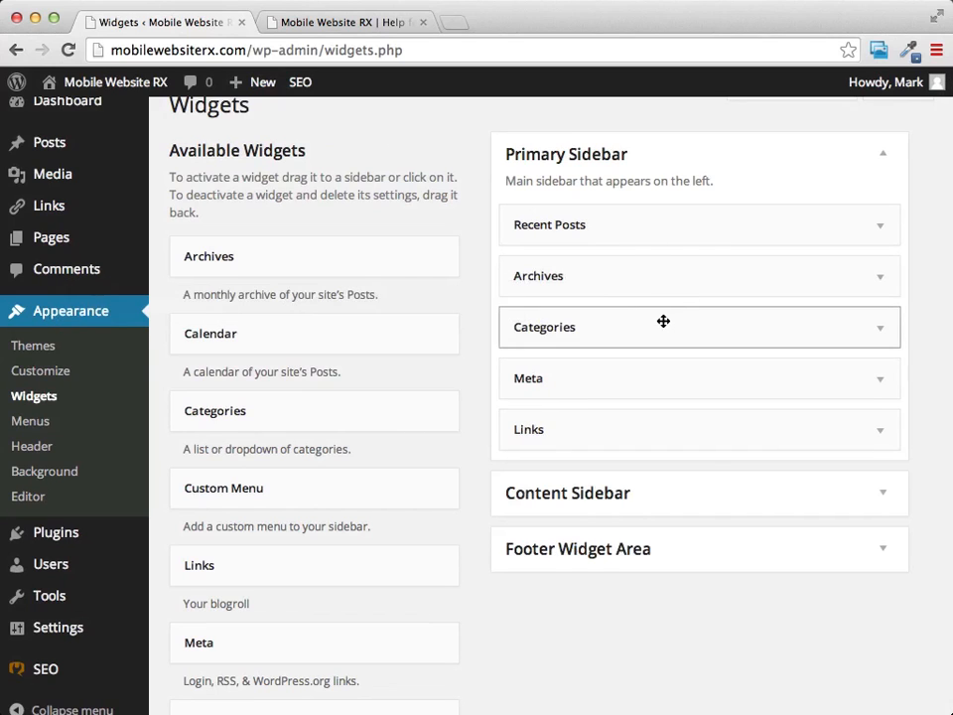
left_click_drag(664, 322, 283, 348)
left_click_drag(644, 329, 316, 358)
left_click_drag(706, 330, 334, 373)
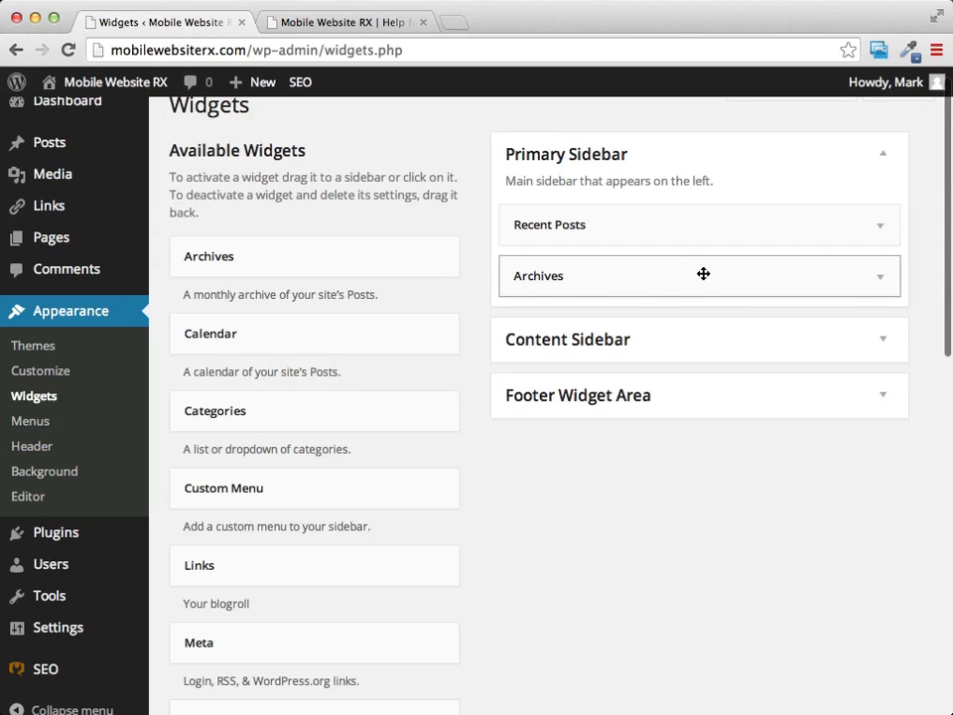
left_click_drag(702, 273, 333, 363)
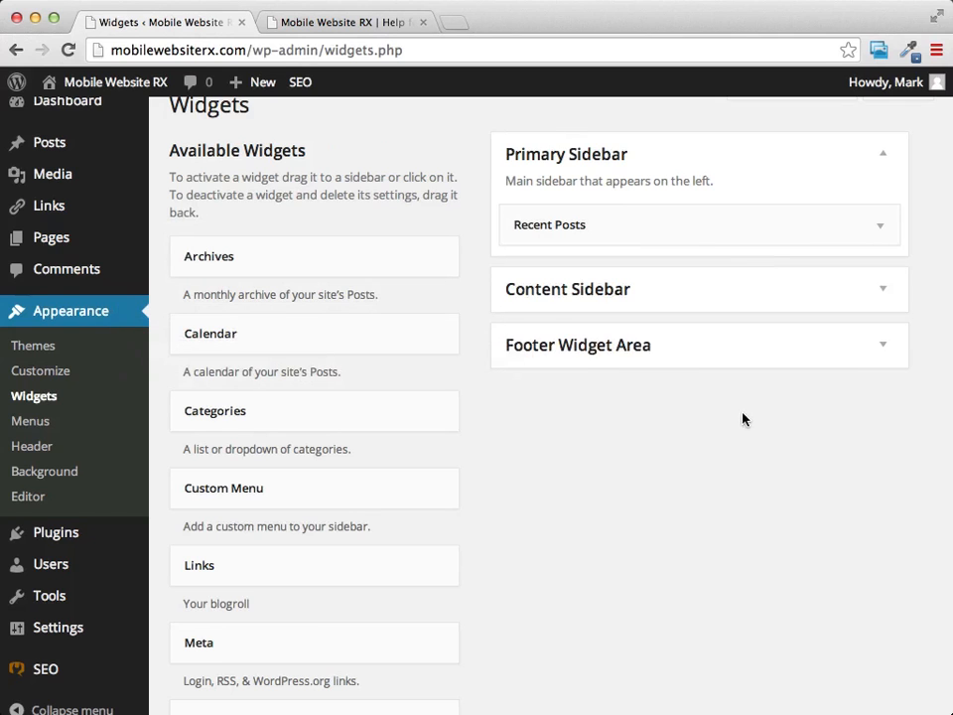
Step: Reload the live site and inspect its sidebar for the effect of the removed widgets
left_click(346, 24)
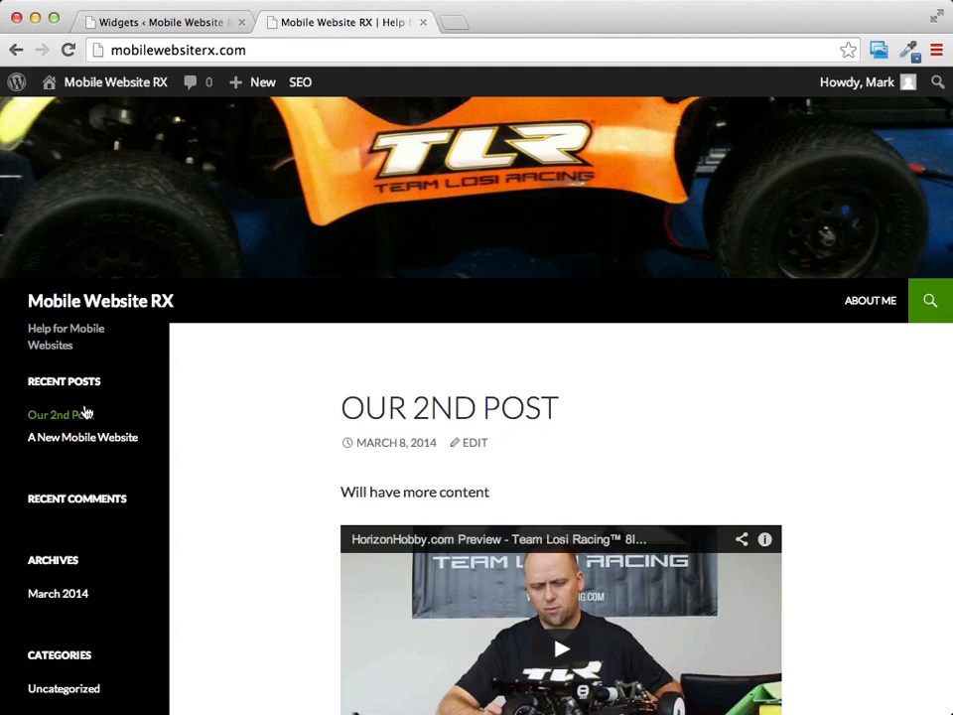
scroll(68, 375, "down", 5)
scroll(69, 374, "up", 5)
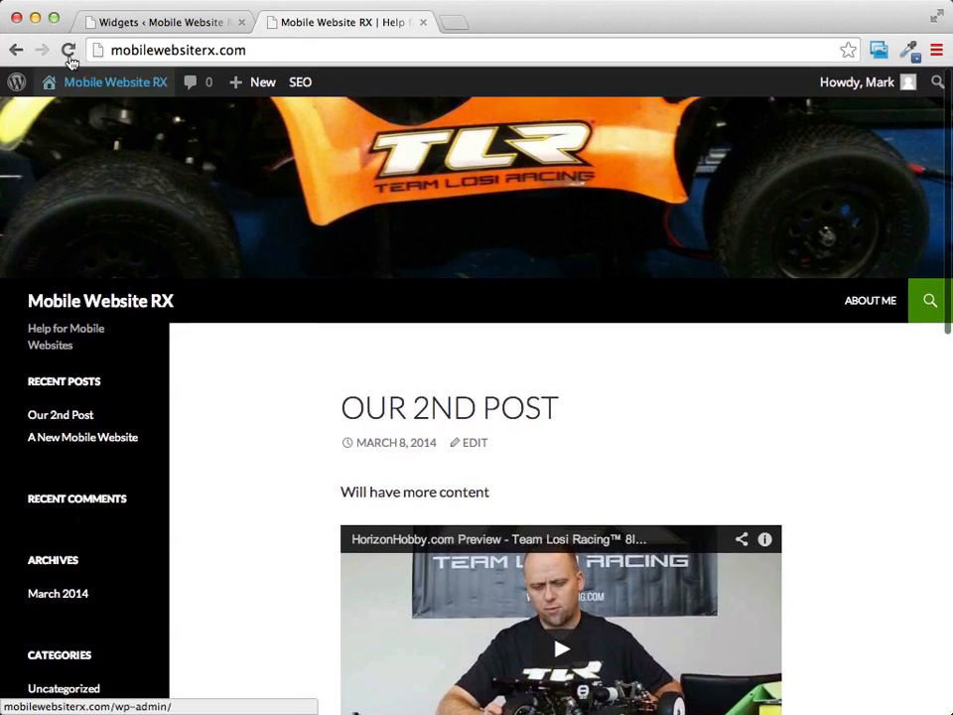
left_click(69, 50)
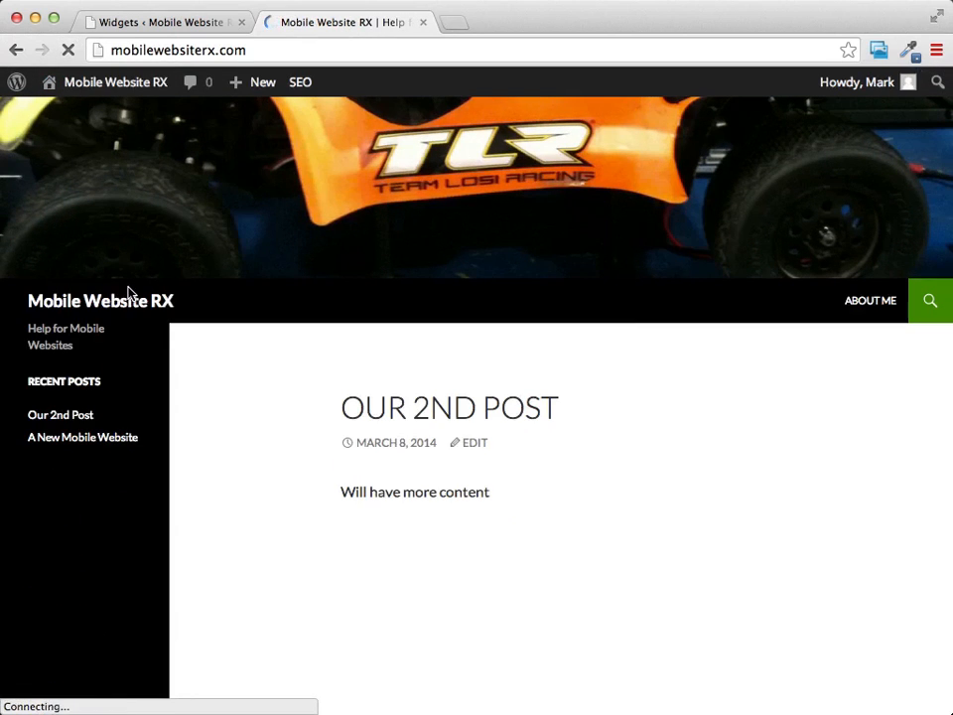
scroll(83, 348, "down", 3)
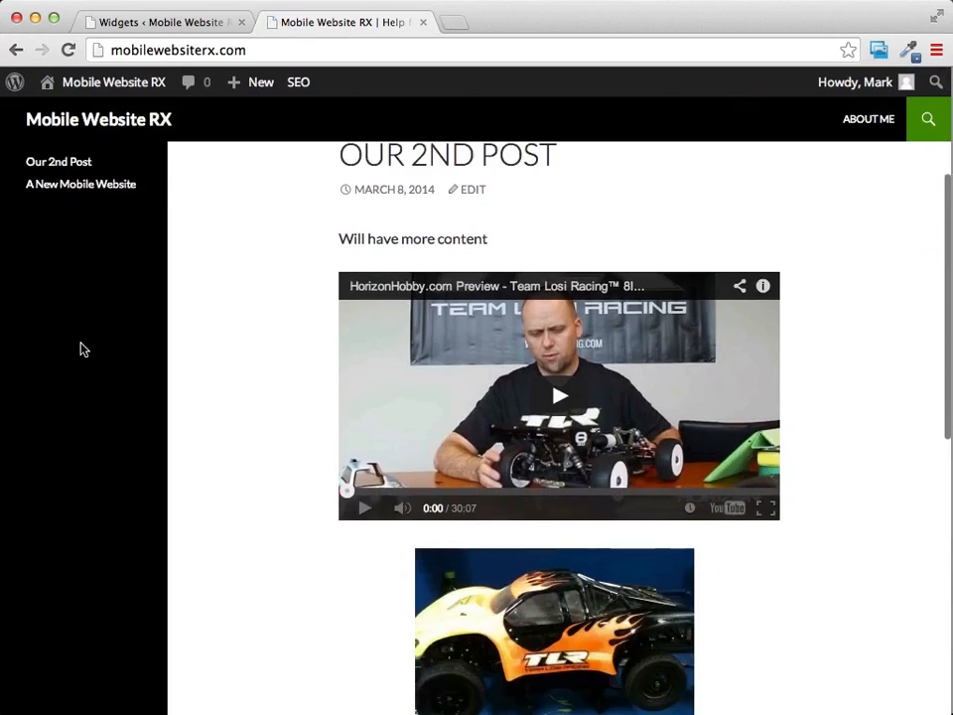
scroll(84, 348, "up", 3)
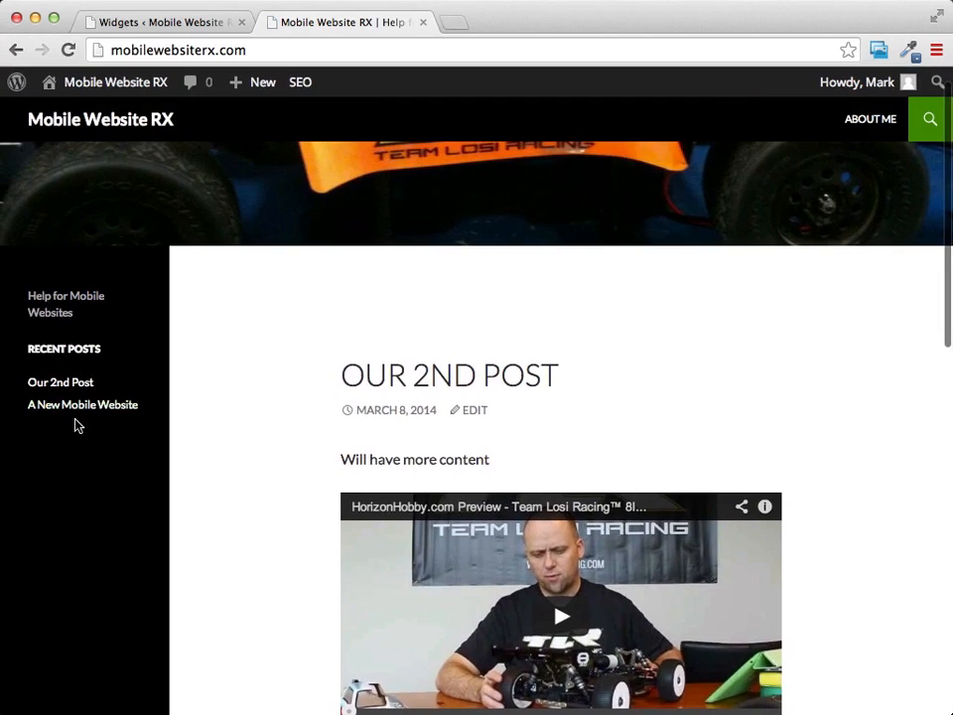
scroll(74, 423, "up", 1)
scroll(74, 425, "down", 3)
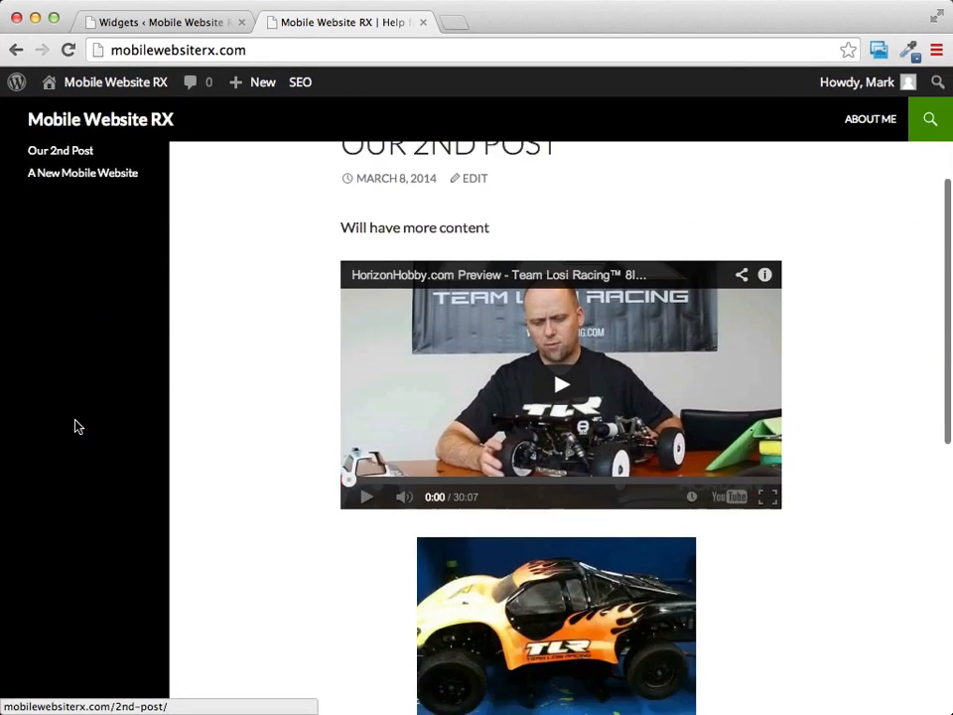
scroll(75, 425, "up", 2)
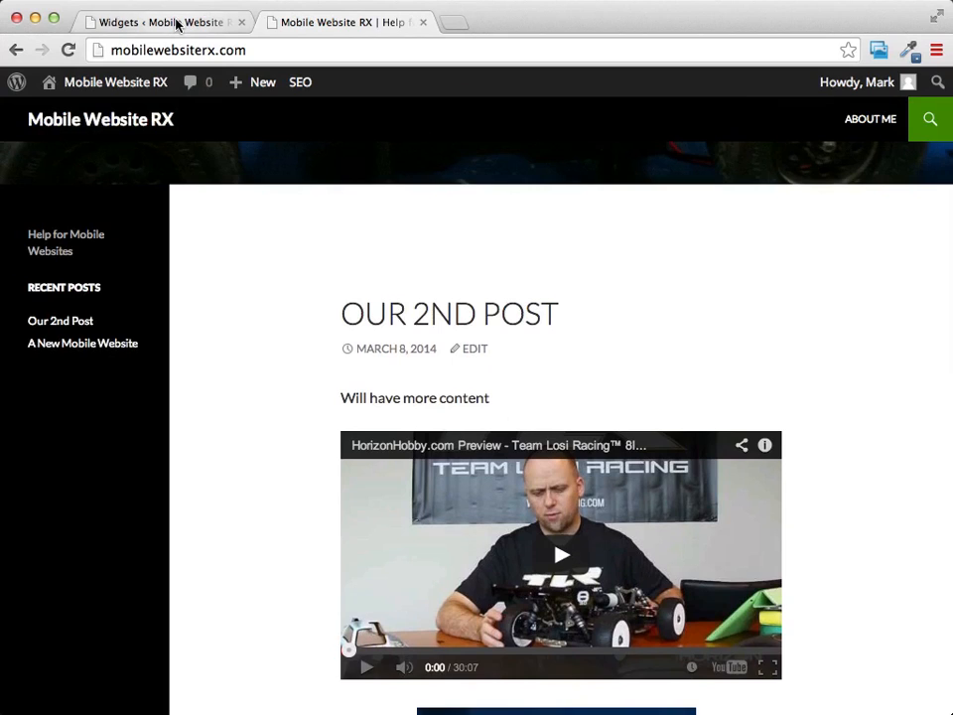
Step: Add a Text widget to the Primary Sidebar below Recent Posts on the Widgets page
left_click(177, 23)
scroll(489, 405, "down", 10)
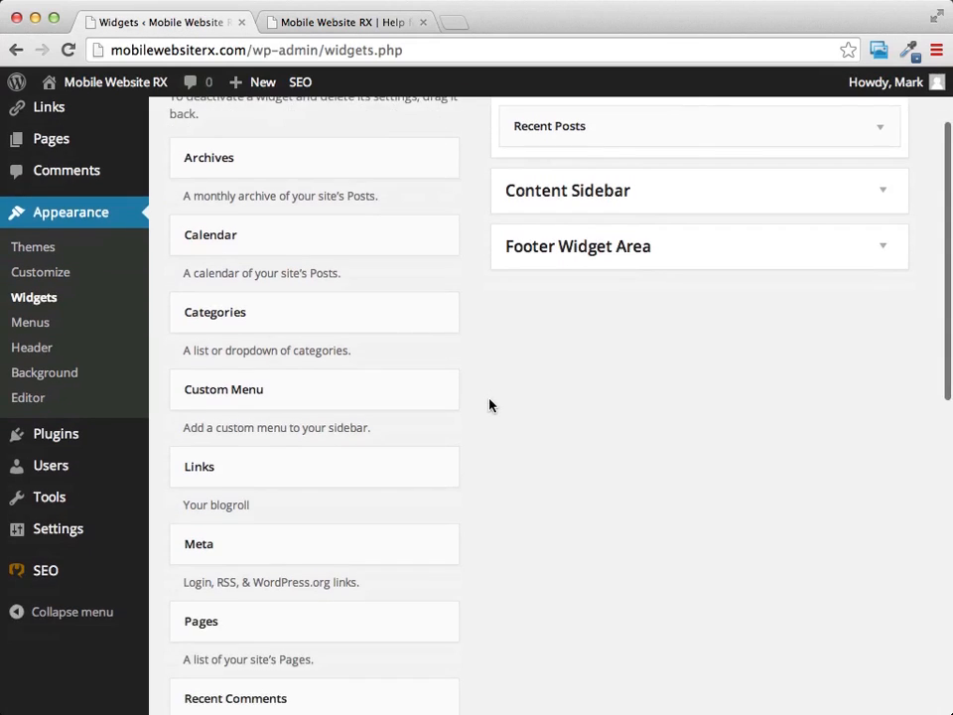
scroll(489, 405, "down", 8)
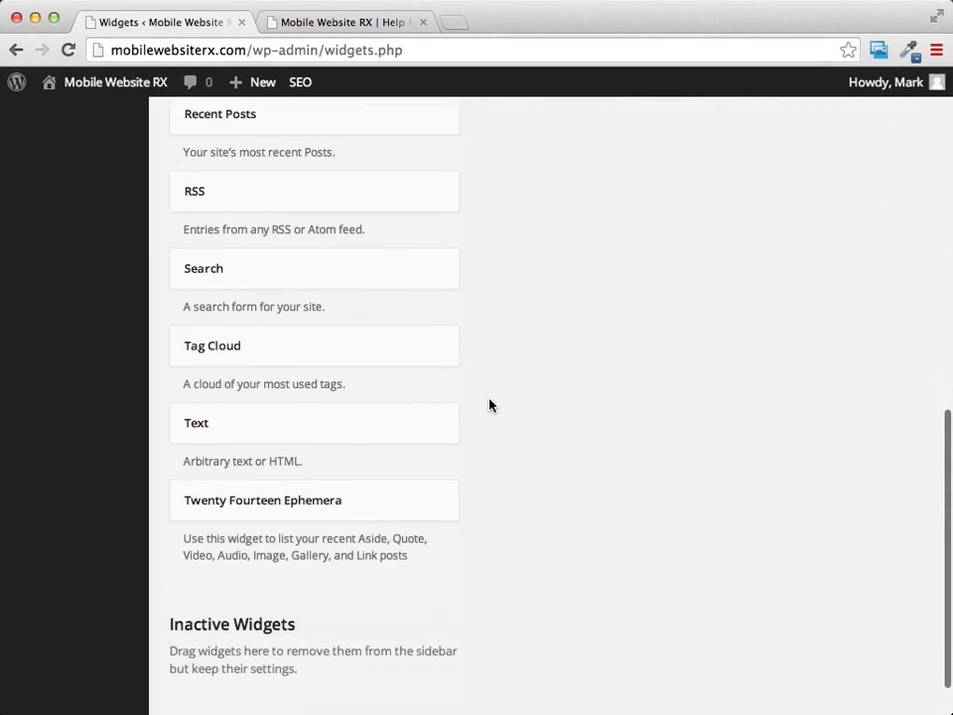
scroll(490, 405, "up", 4)
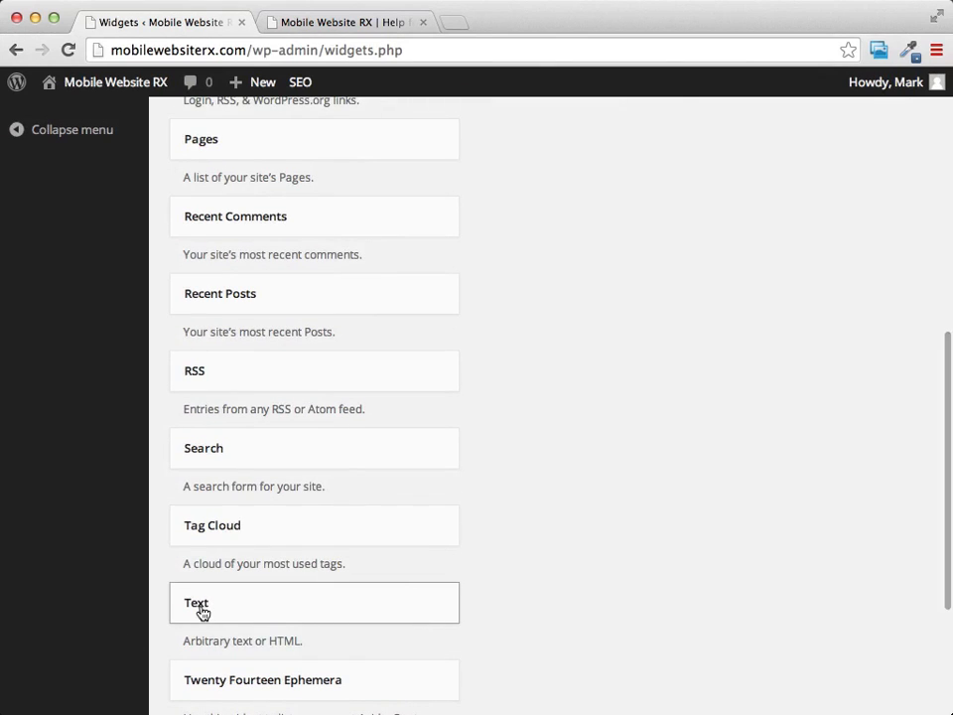
left_click_drag(202, 612, 559, 303)
Step: Enter "We can put anything here" as the Text widget's content and save the widget
left_click(614, 425)
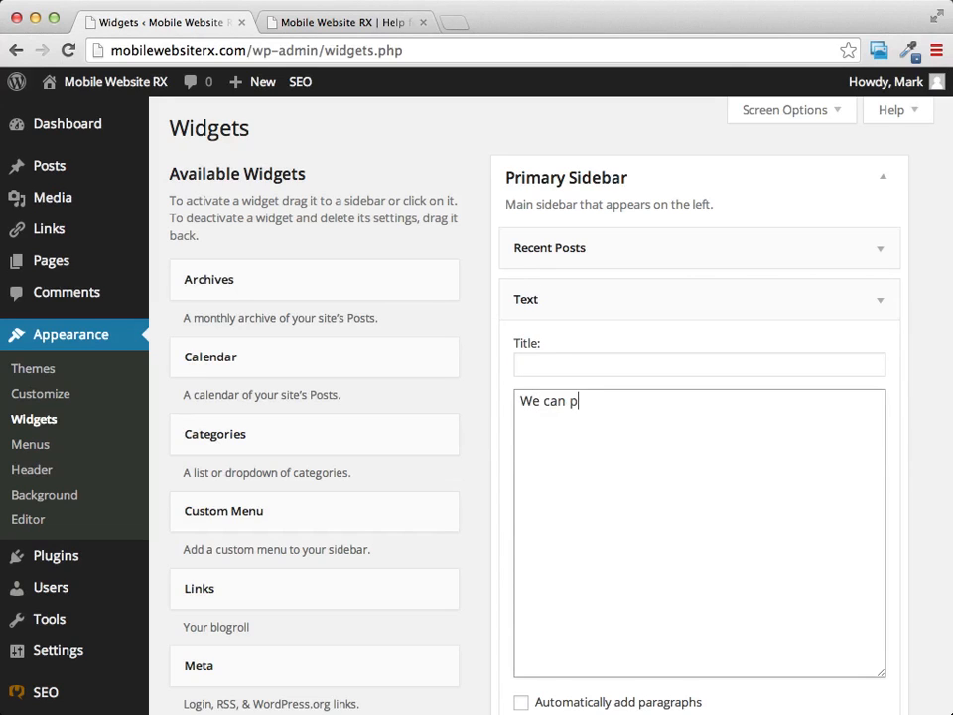
type("ing here")
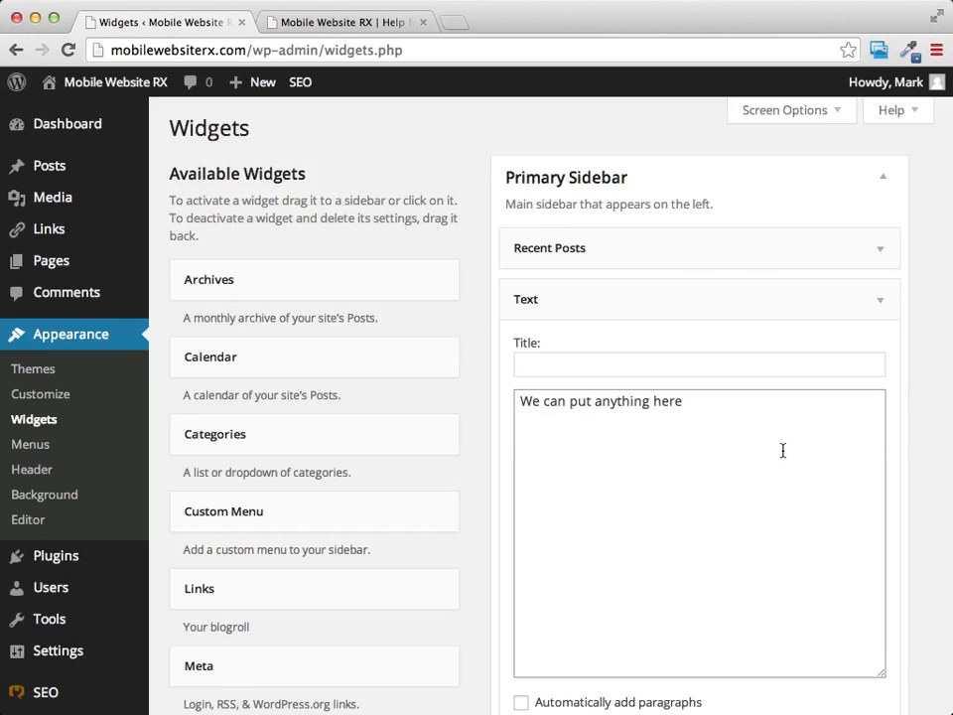
scroll(782, 451, "down", 5)
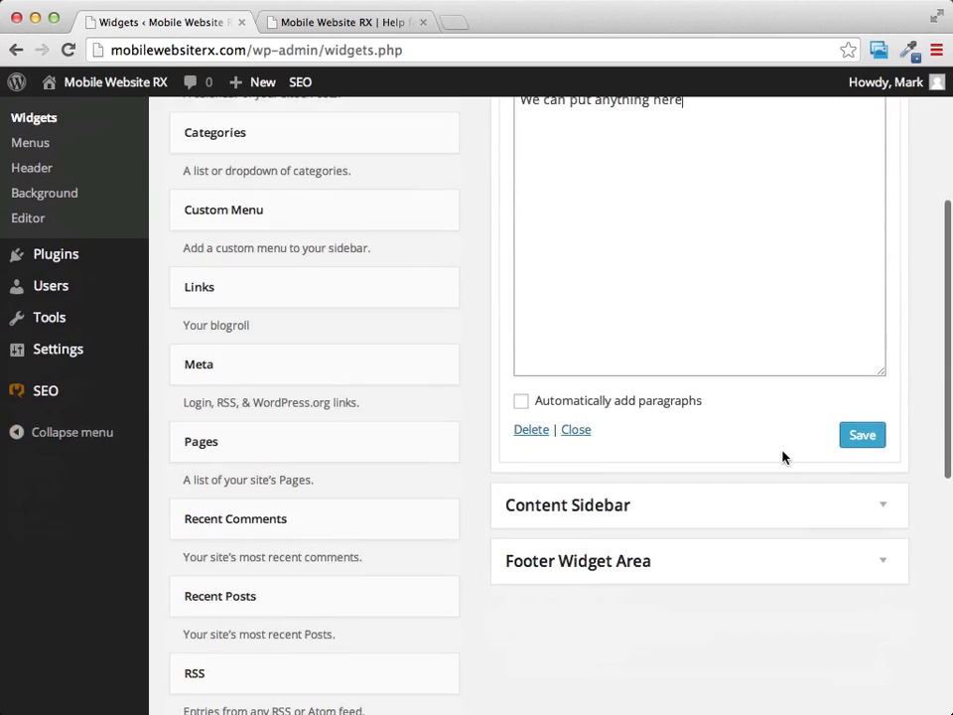
left_click(849, 438)
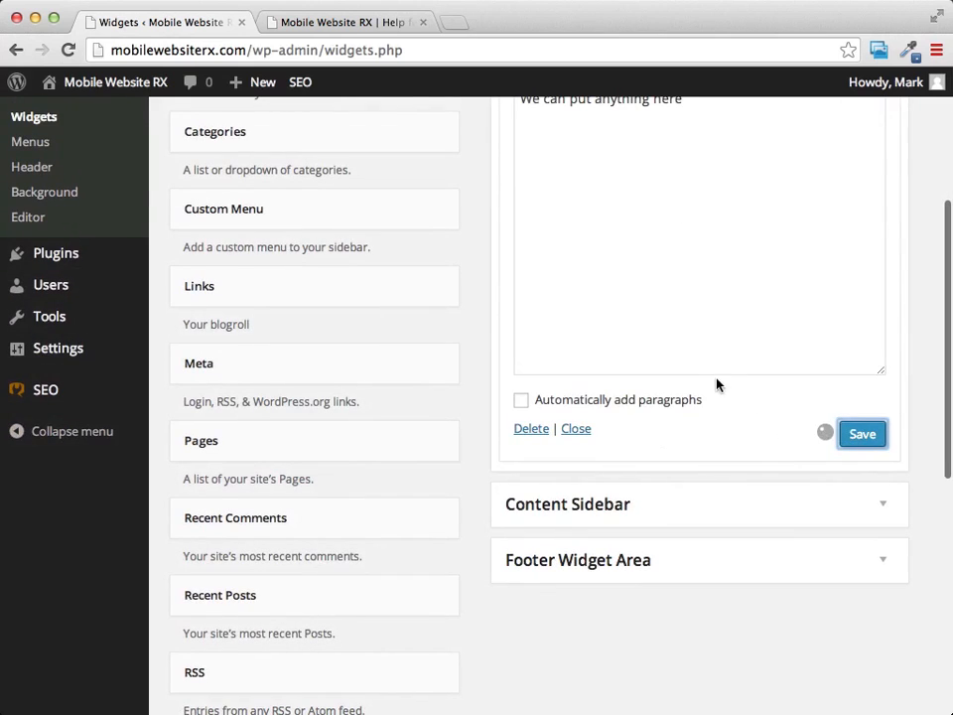
Step: Reload the live site to check the text widget's content under Recent Posts, and return to the Widgets page
left_click(337, 22)
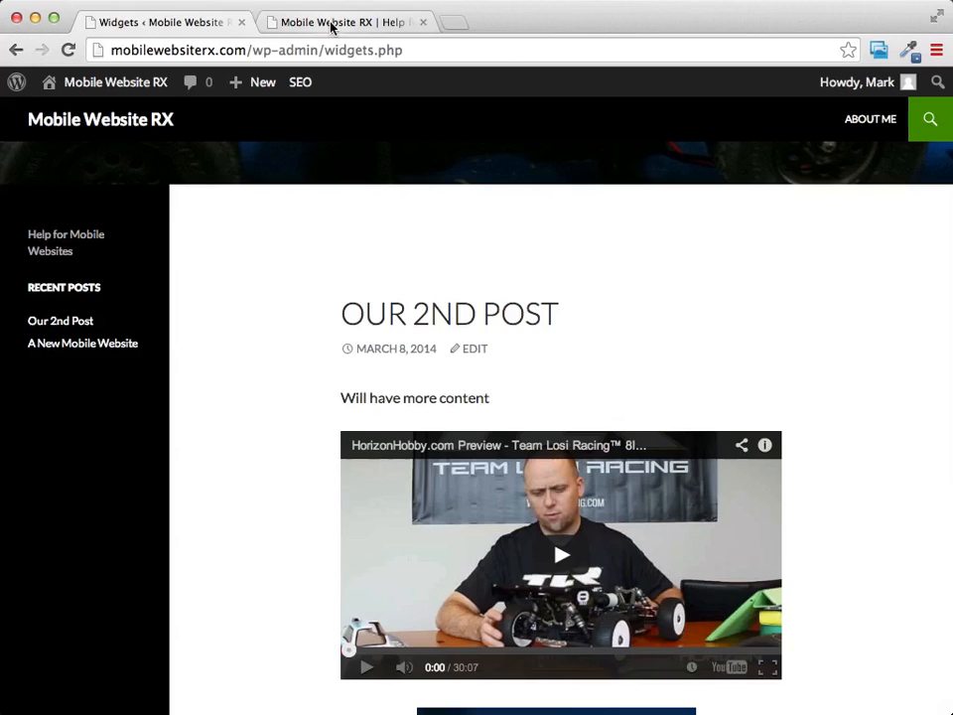
left_click(68, 50)
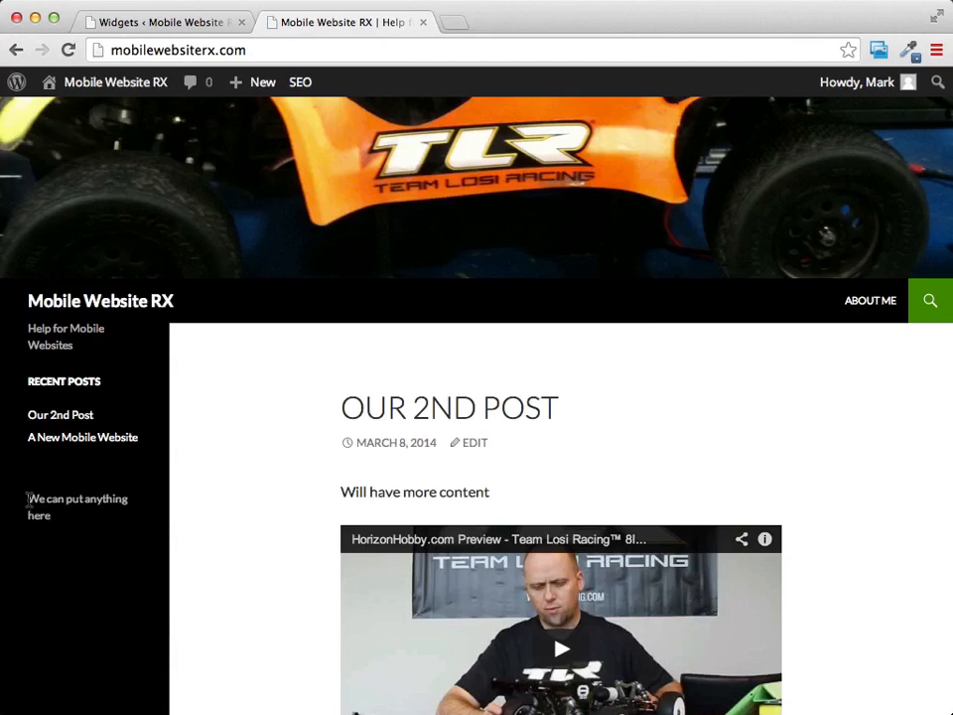
left_click_drag(28, 500, 52, 515)
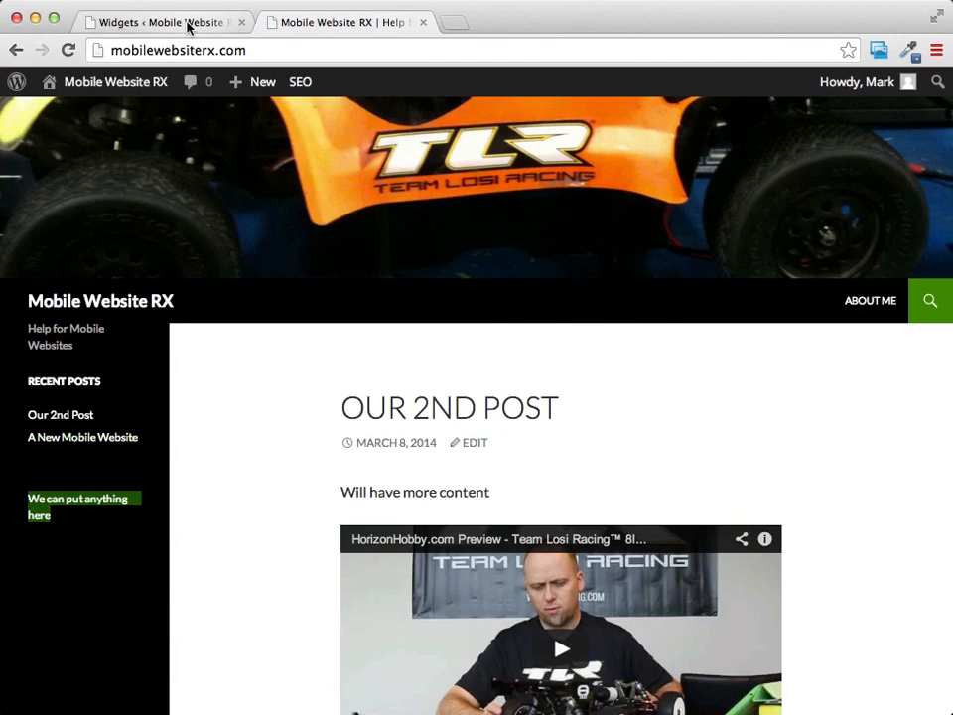
left_click(188, 24)
scroll(734, 436, "up", 5)
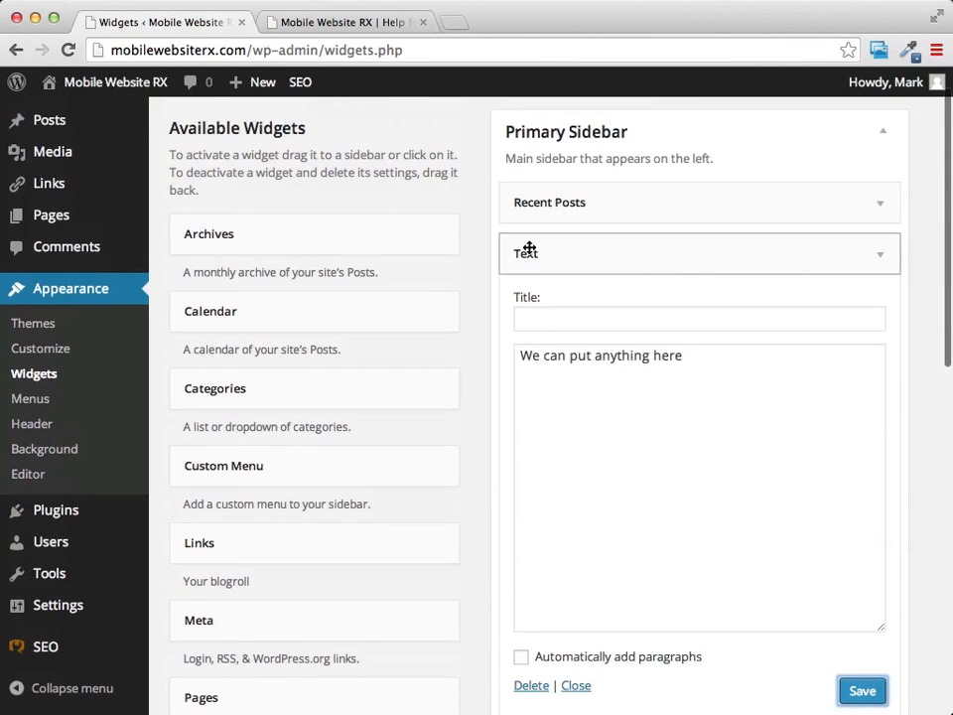
Step: Replace the Text widget in the Primary Sidebar with a Calendar widget below Recent Posts
left_click(879, 255)
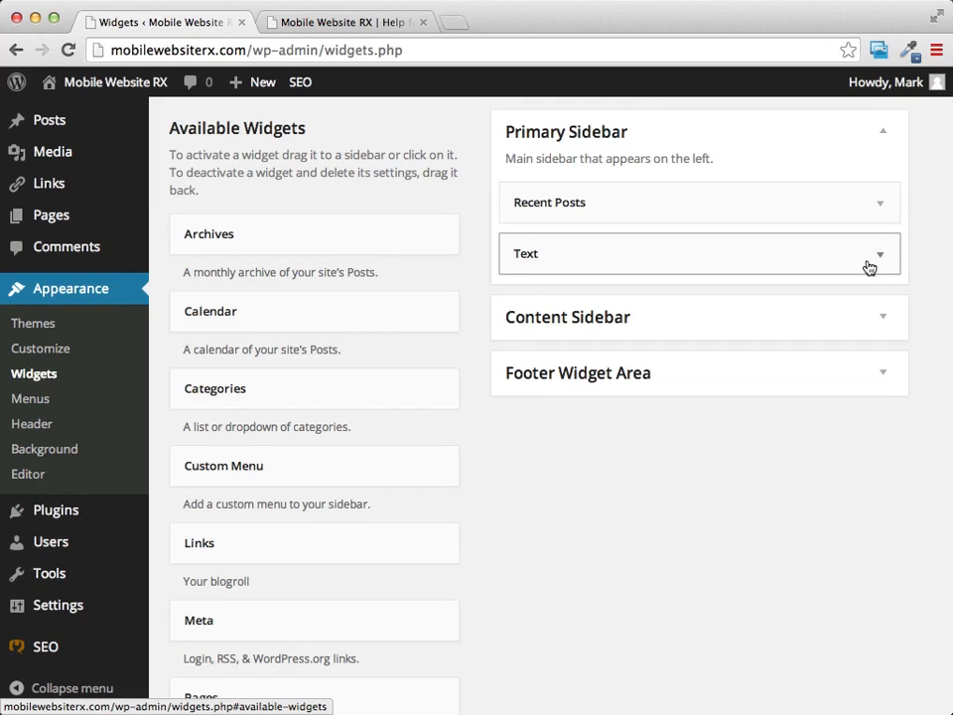
left_click_drag(859, 255, 307, 499)
left_click_drag(579, 251, 238, 496)
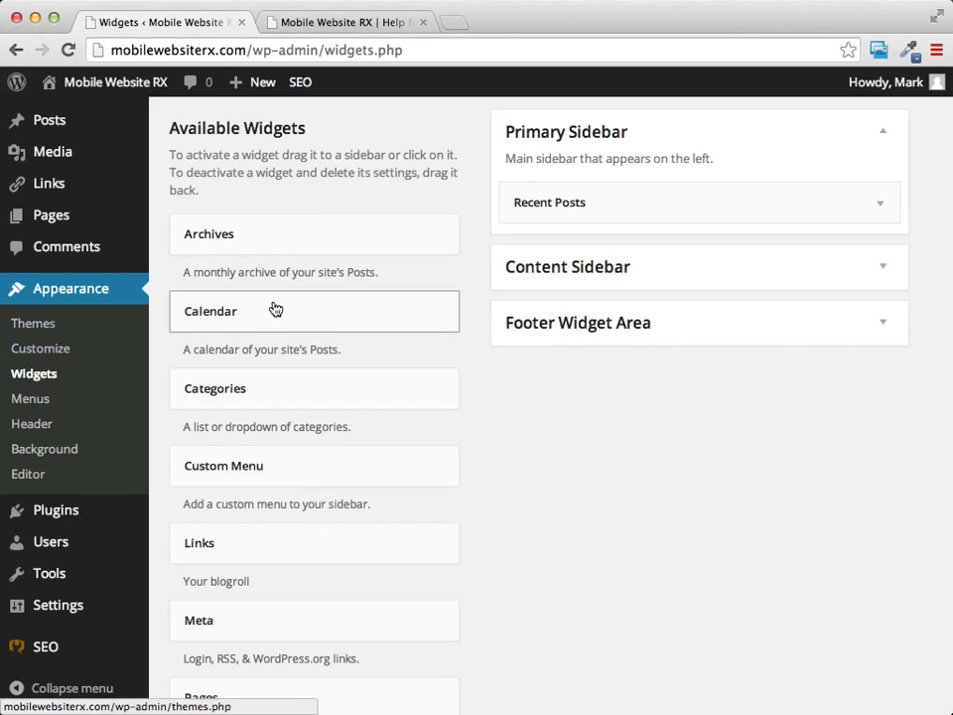
left_click_drag(264, 312, 542, 273)
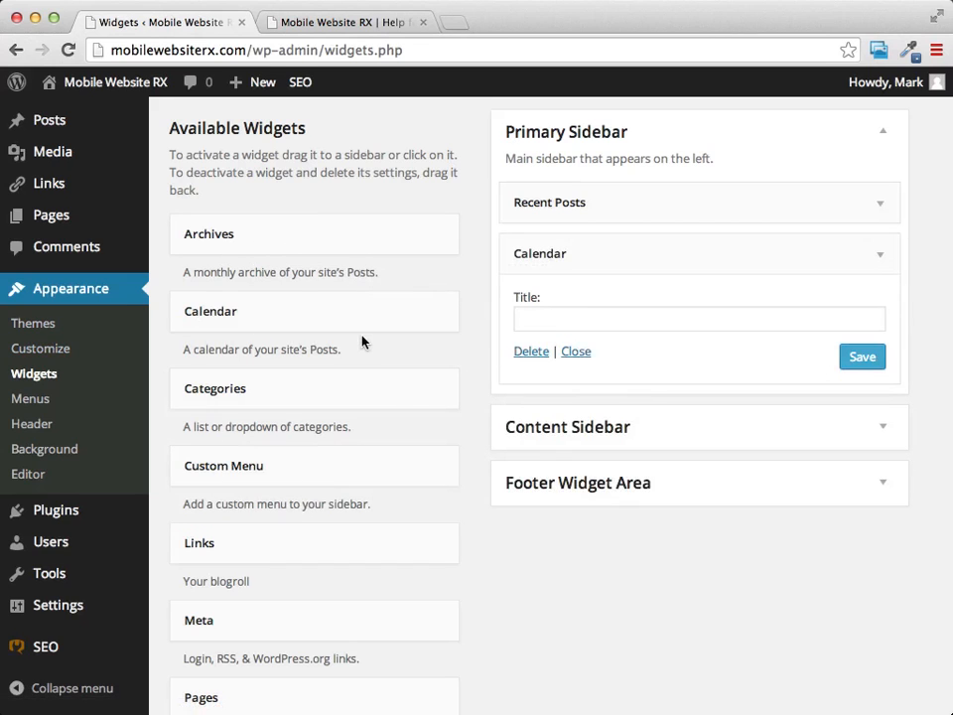
Step: Add a Links widget to the Footer Widget Area and review its options
scroll(363, 338, "down", 3)
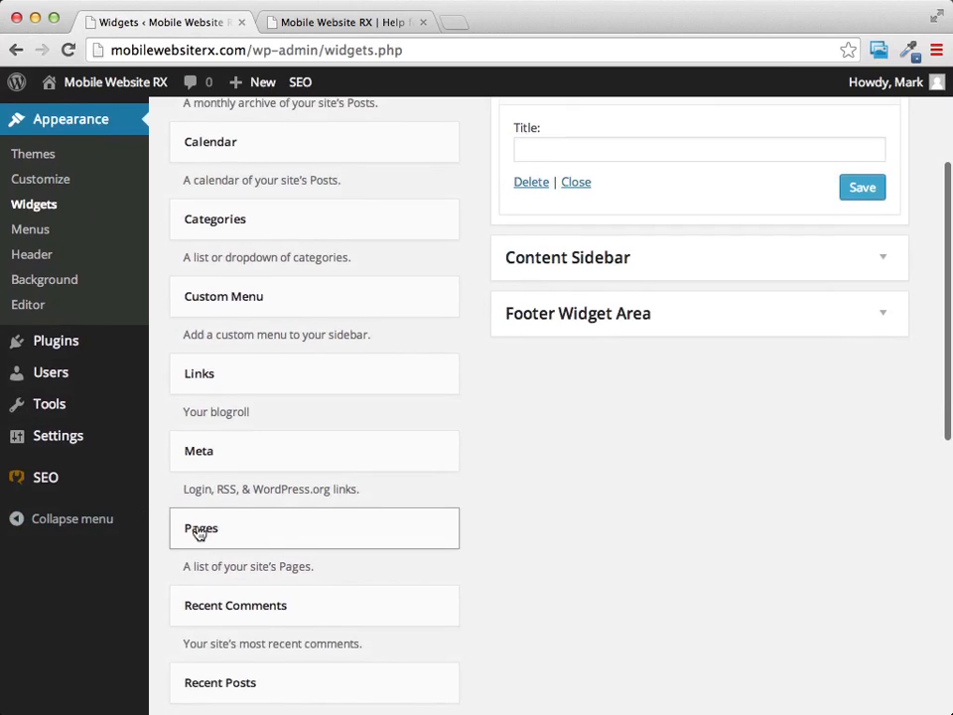
scroll(323, 387, "up", 3)
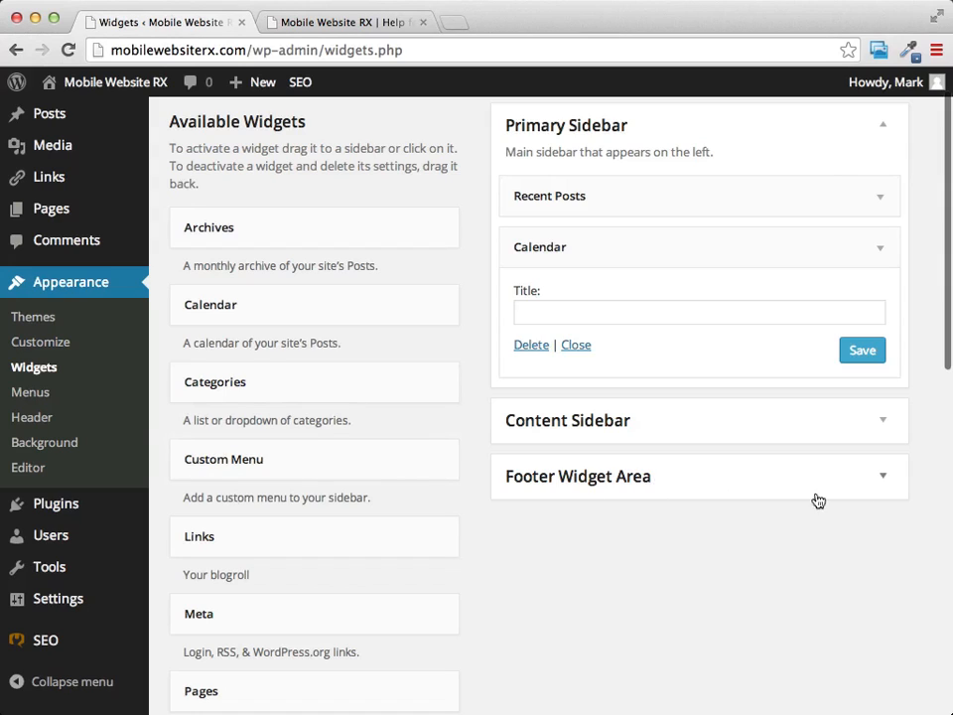
left_click(883, 479)
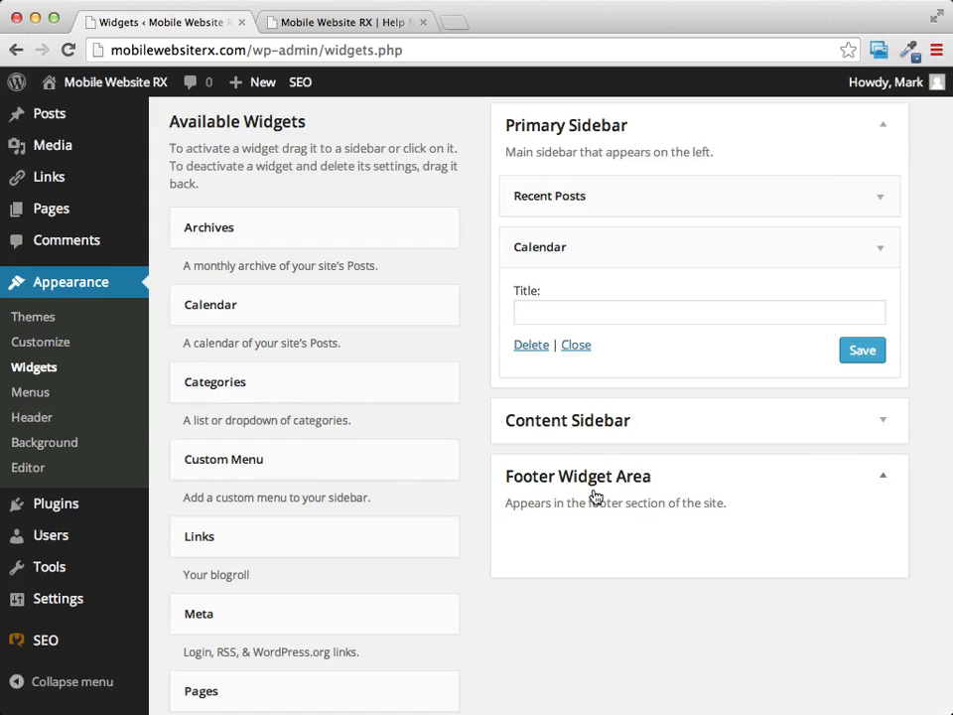
left_click_drag(192, 546, 597, 564)
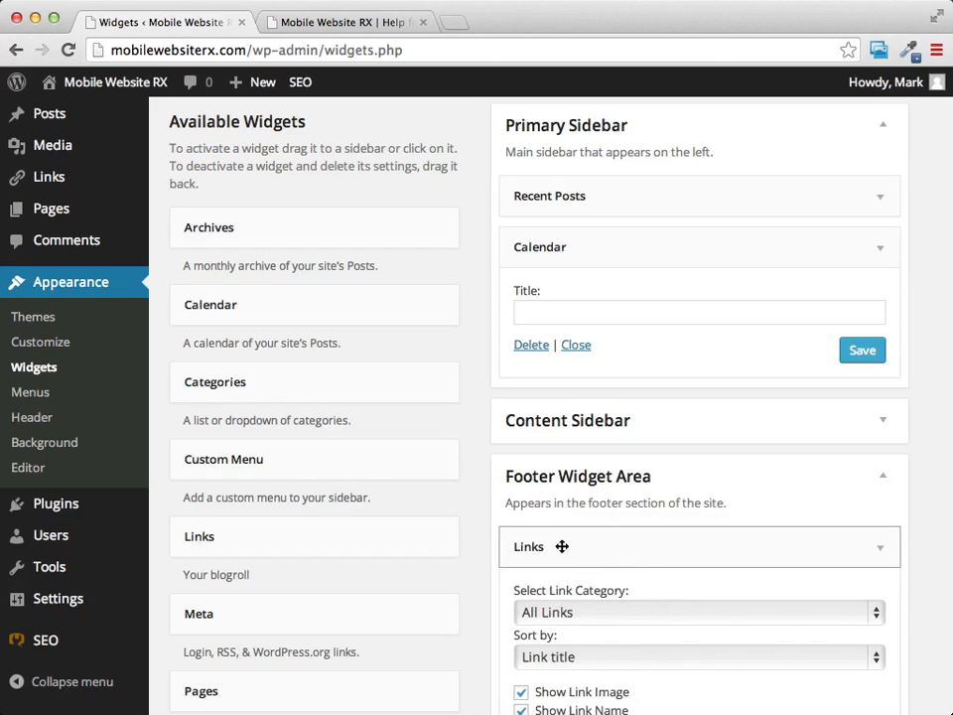
scroll(425, 492, "down", 3)
scroll(424, 493, "up", 3)
scroll(425, 493, "down", 2)
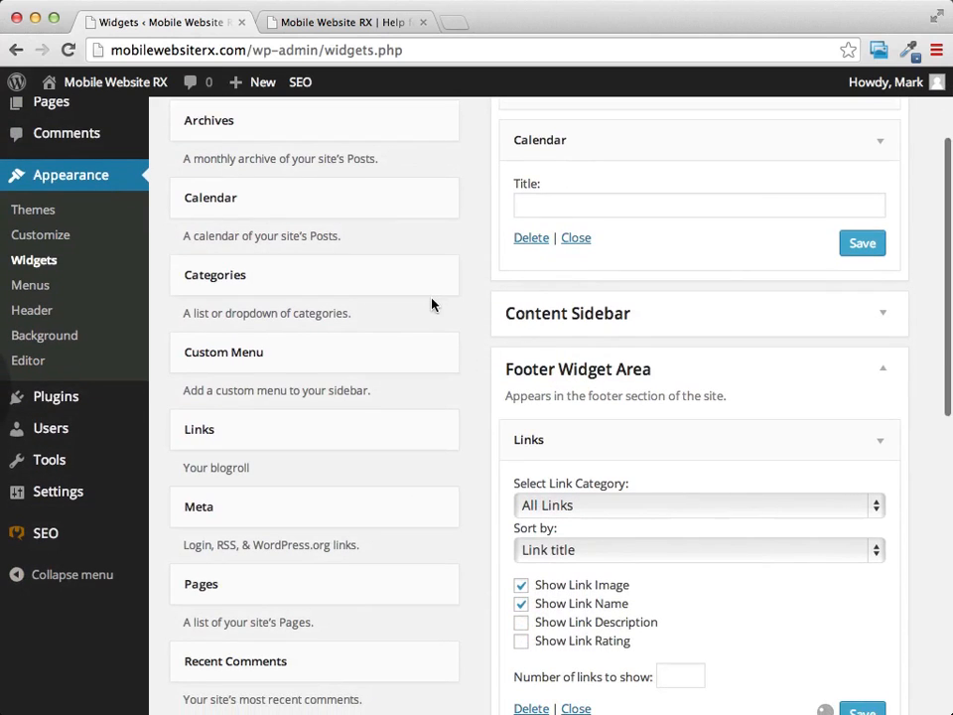
scroll(457, 319, "down", 3)
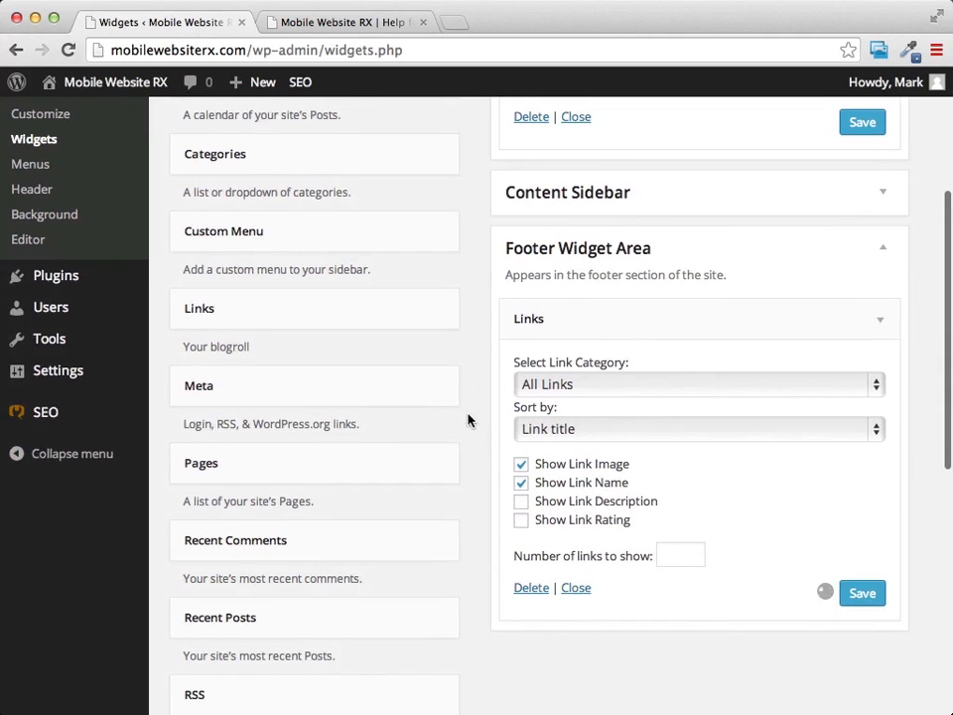
scroll(417, 482, "up", 5)
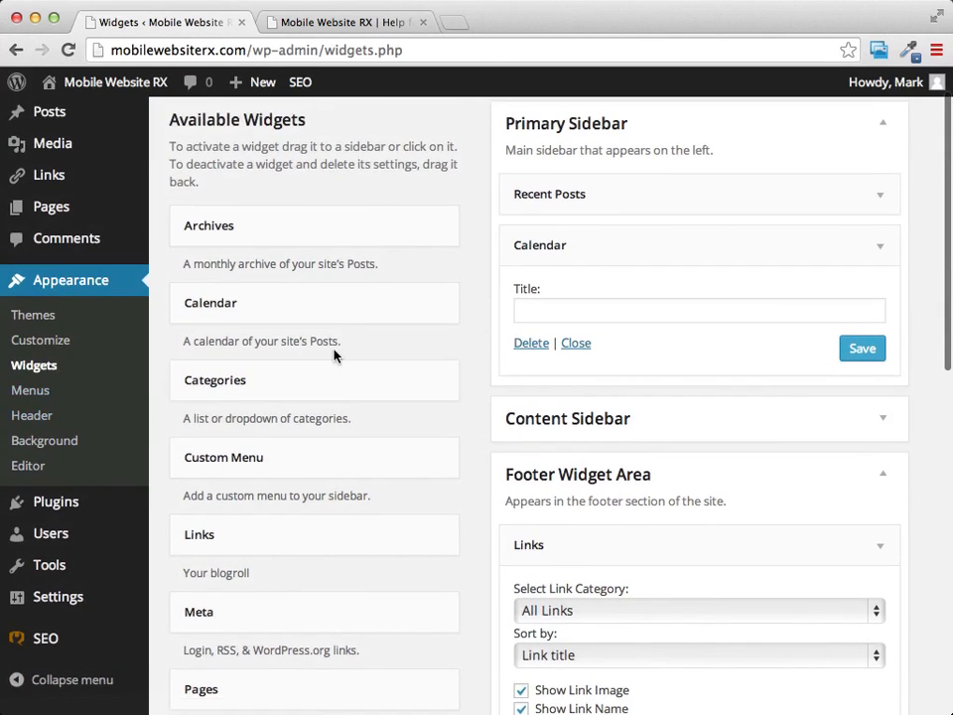
Step: Delete all the existing blogroll links from the site's Links list with a bulk action
left_click(49, 181)
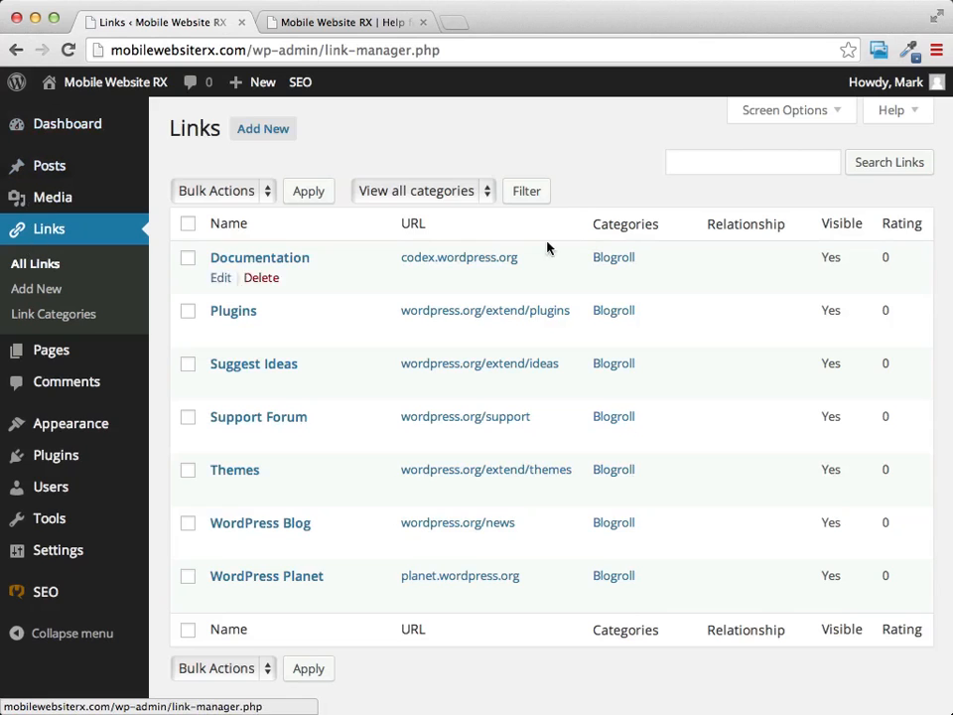
scroll(238, 281, "down", 1)
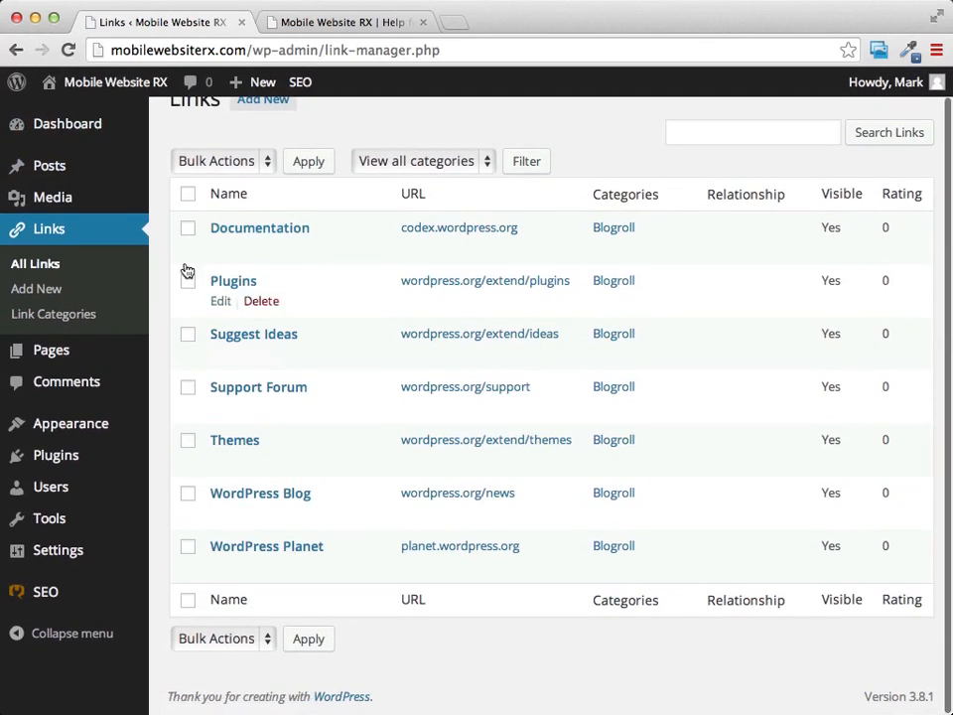
left_click(187, 194)
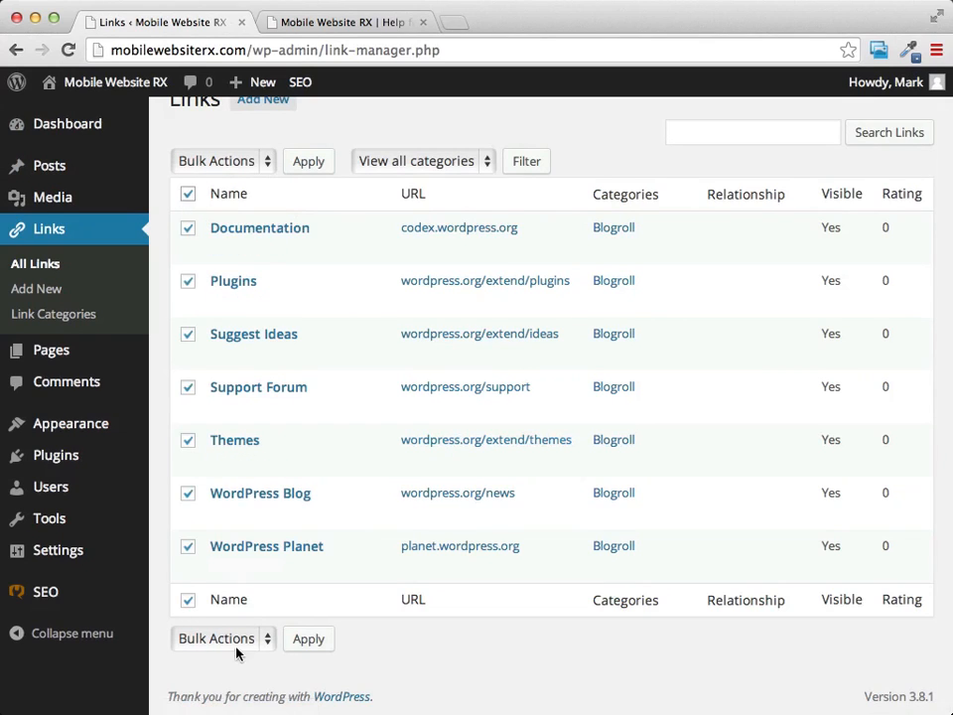
left_click(238, 644)
left_click(214, 656)
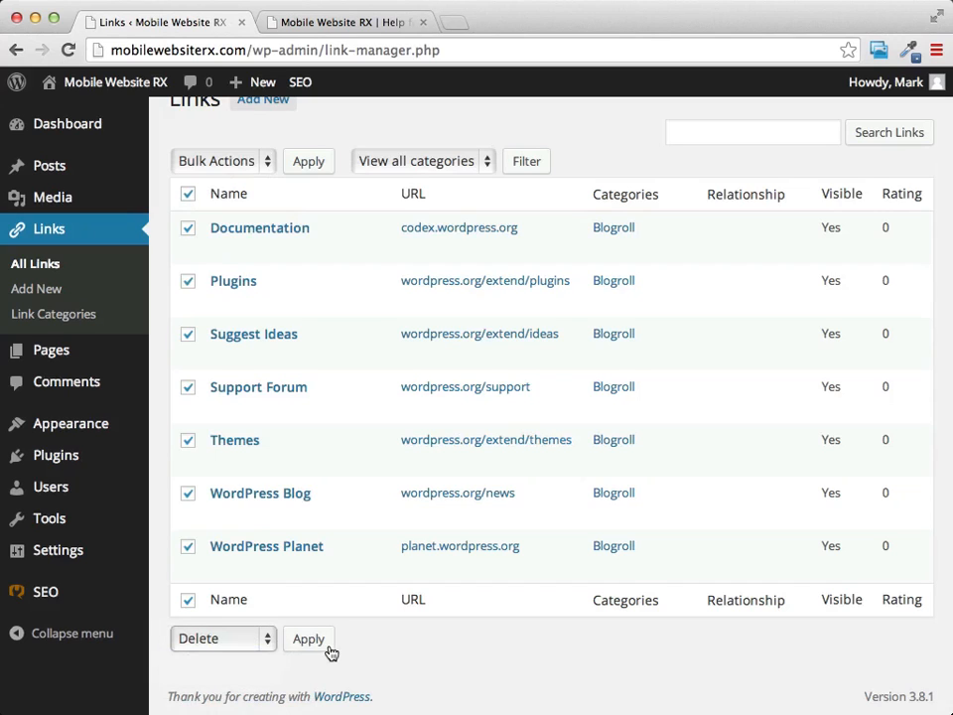
left_click(308, 641)
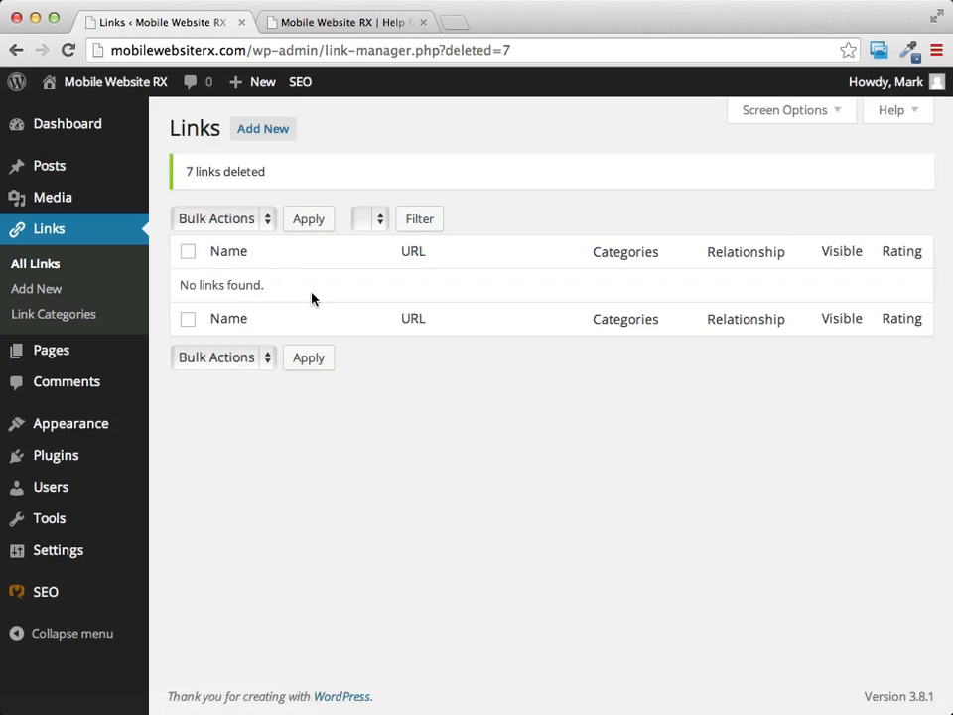
left_click(278, 129)
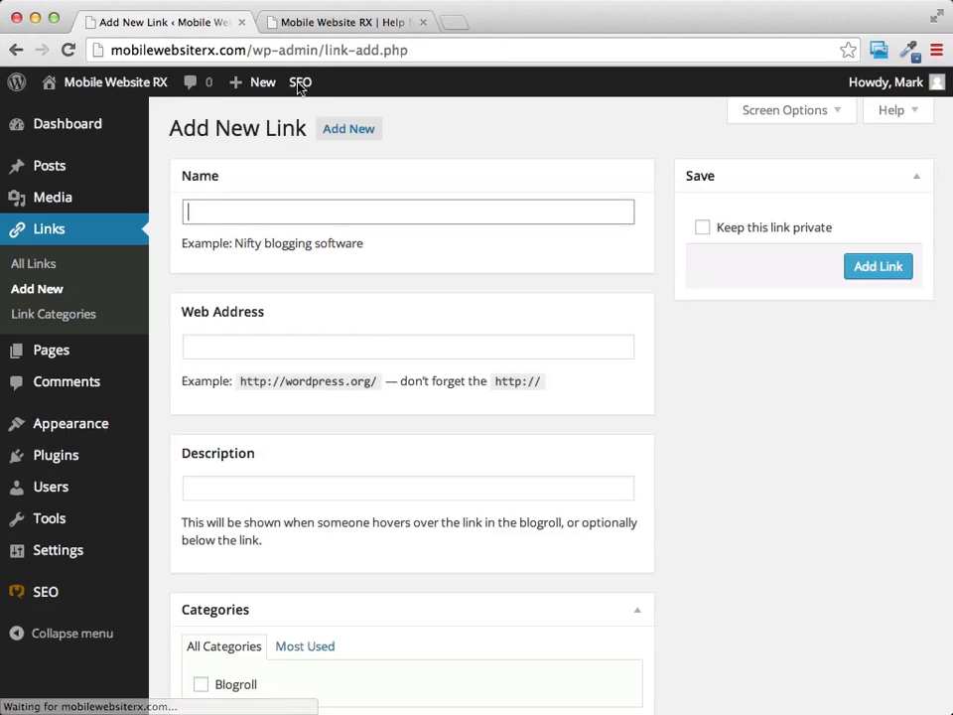
left_click(295, 211)
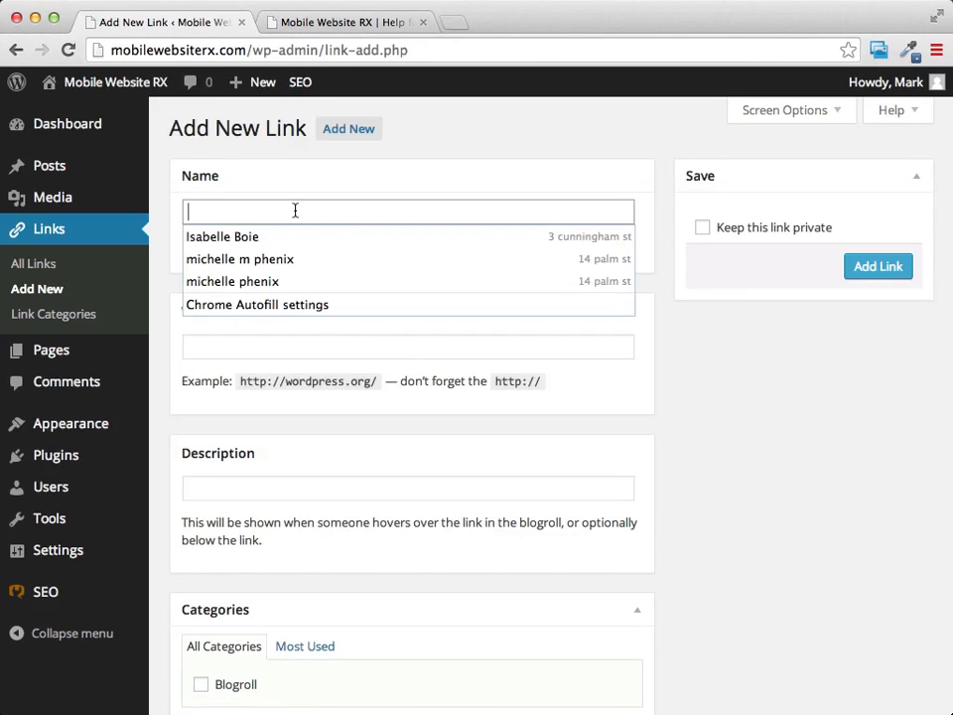
left_click(262, 185)
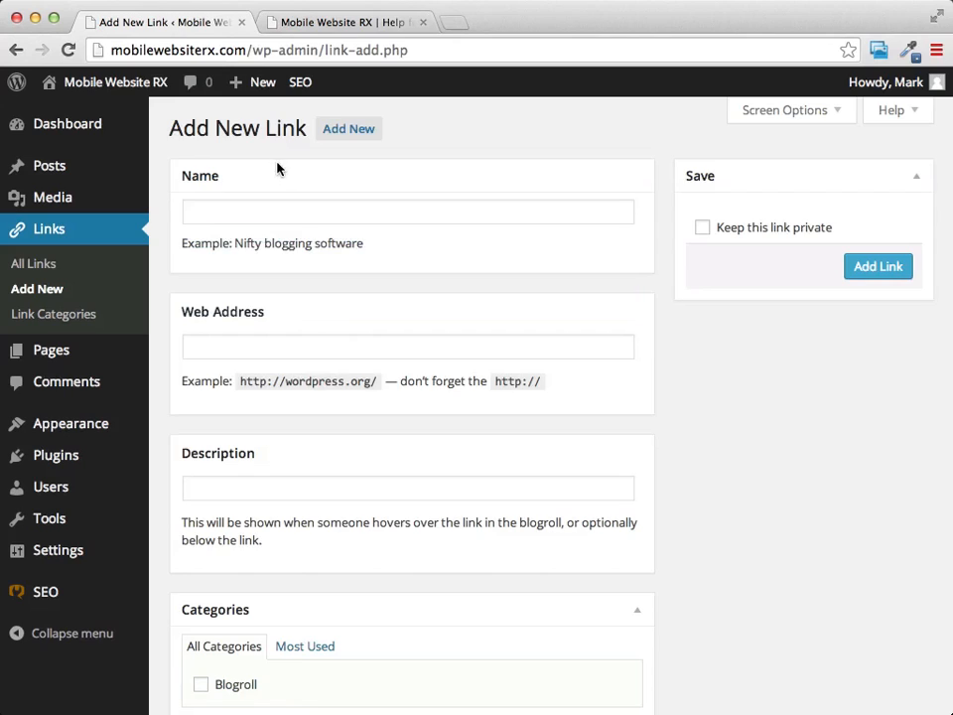
left_click(226, 211)
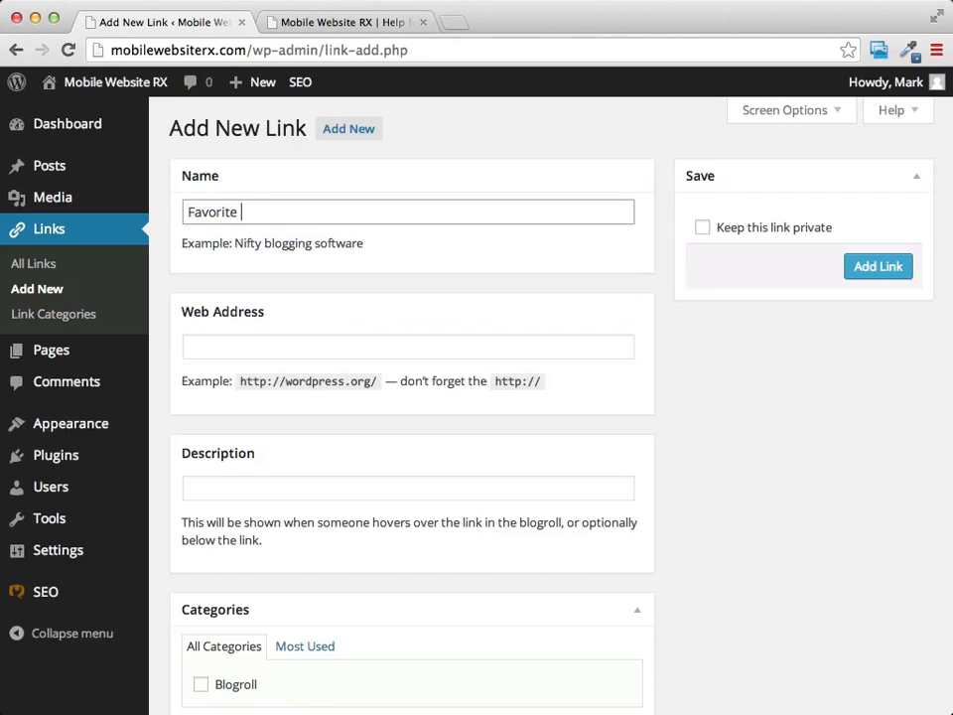
left_click(281, 350)
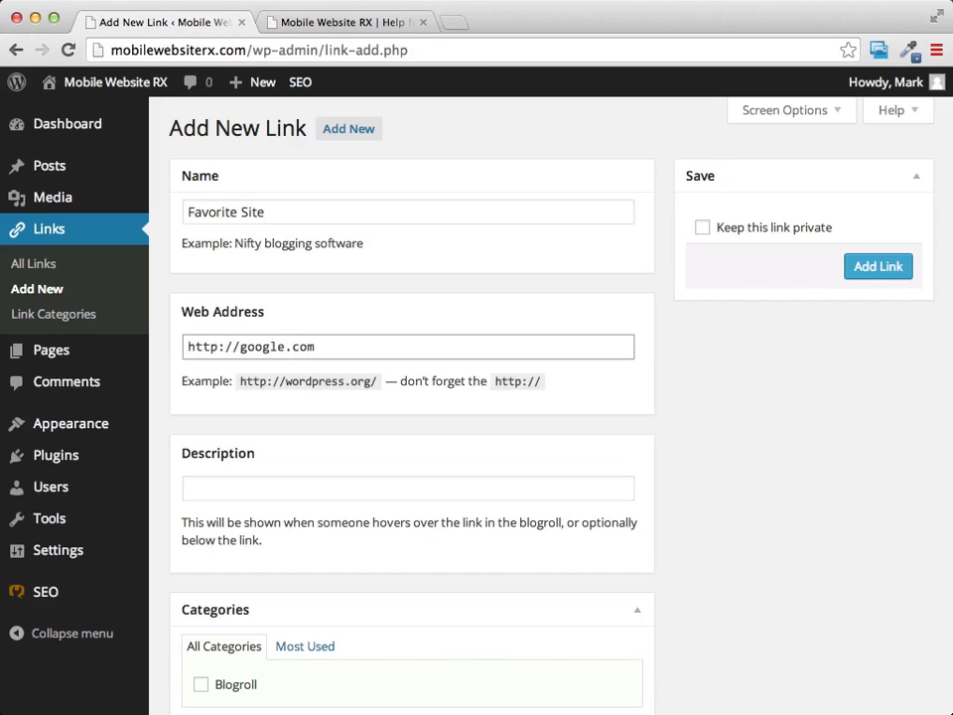
Step: Give the new link the description "This really is my favorite site" and add it to the site
scroll(437, 377, "down", 3)
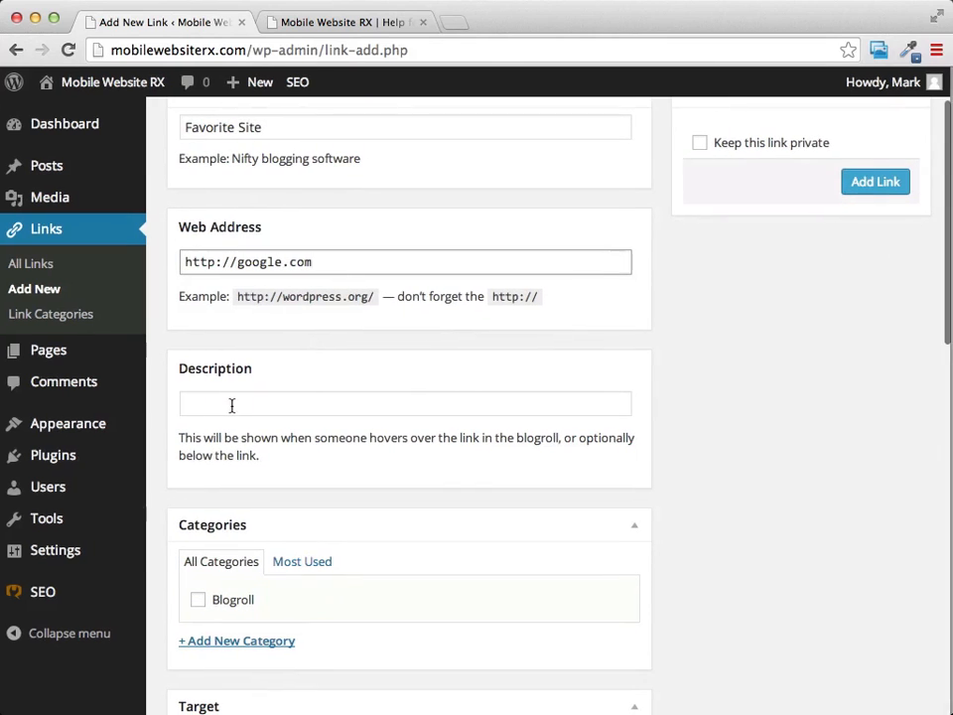
left_click(241, 402)
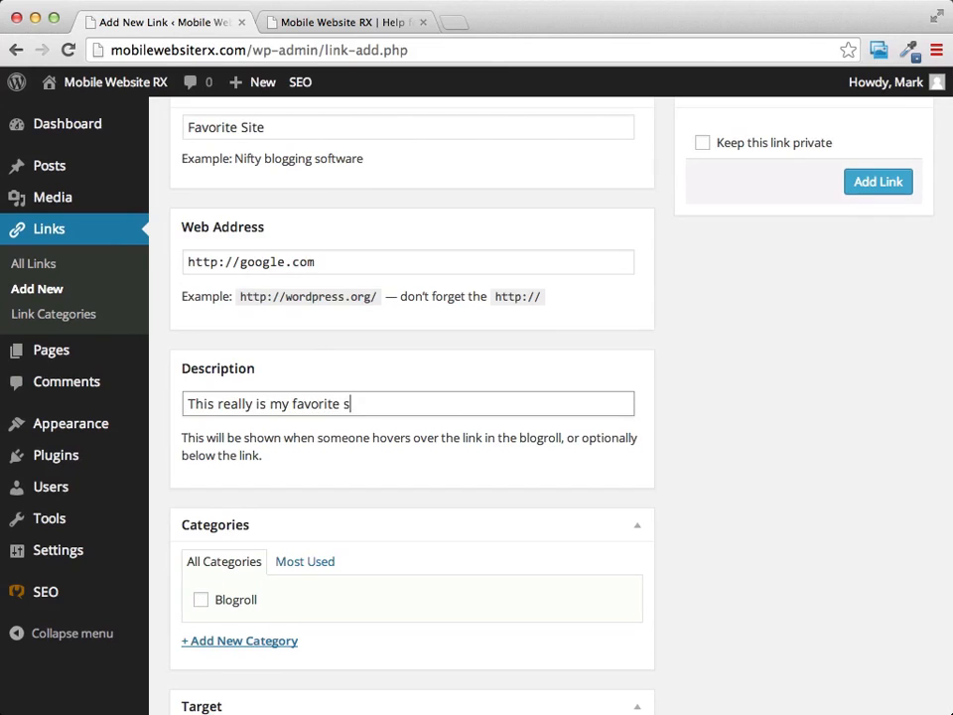
scroll(762, 428, "down", 10)
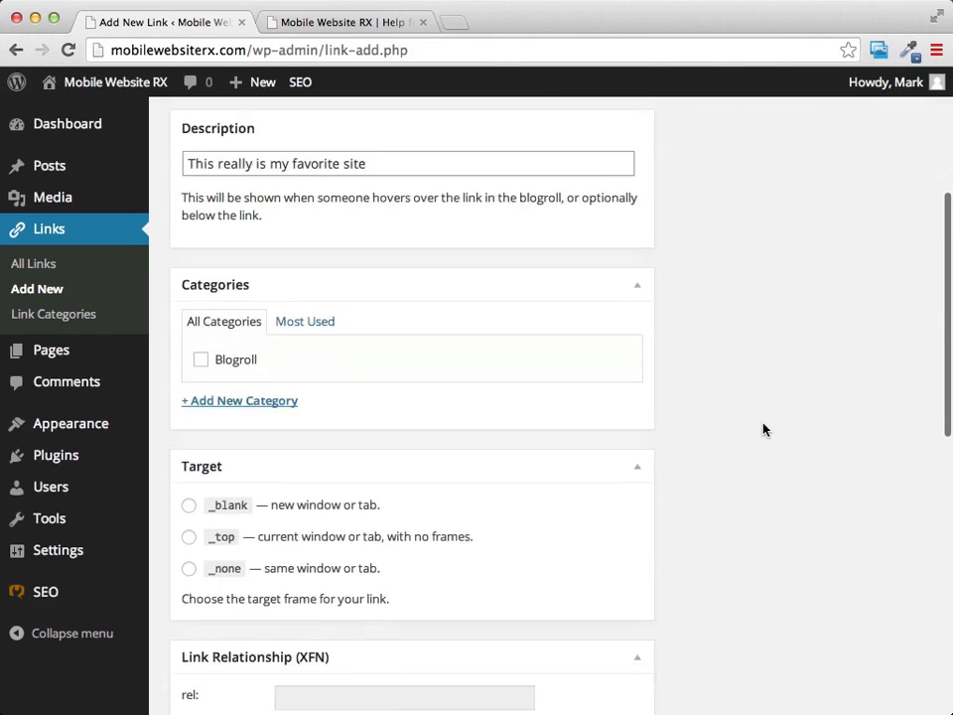
scroll(763, 429, "up", 10)
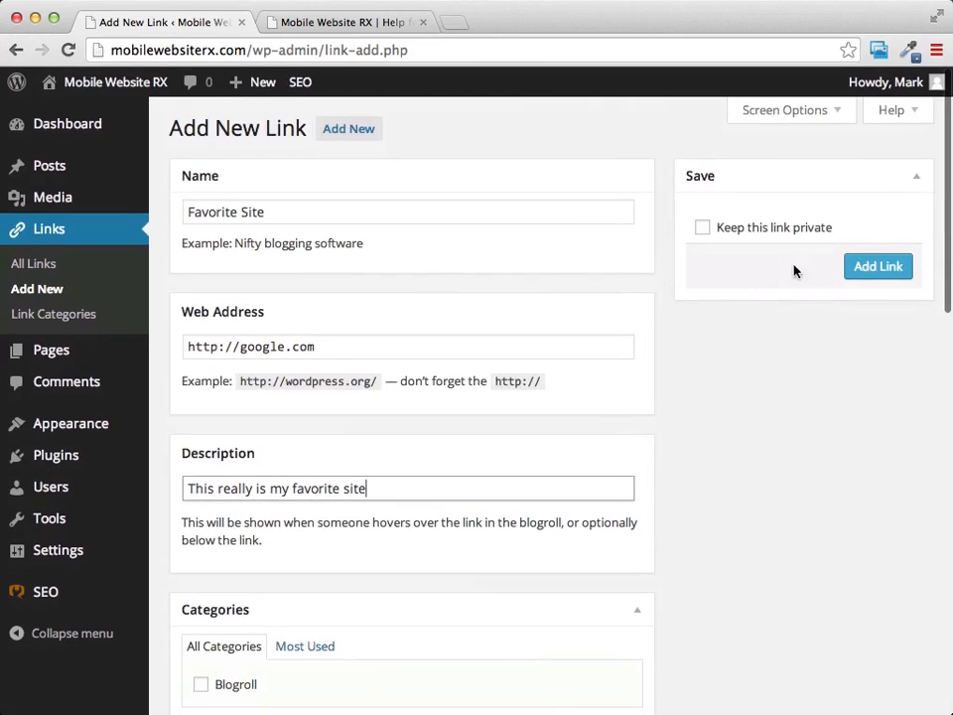
left_click(861, 274)
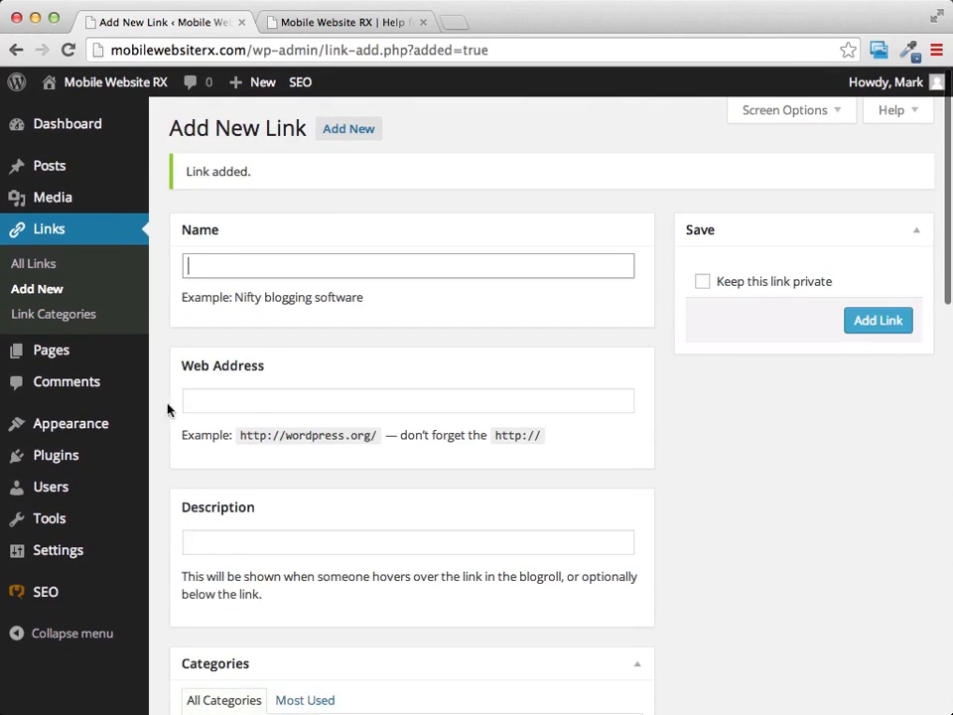
Step: Return to the Widgets page and expand the Footer Widget Area to check its Links widget
mouse_move(65, 429)
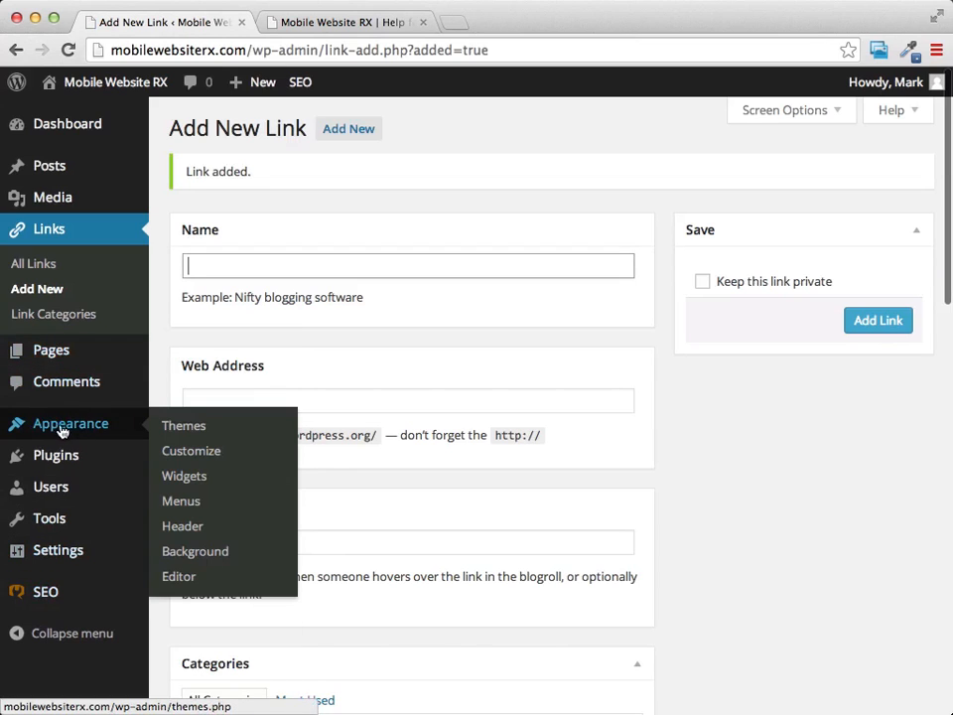
left_click(202, 481)
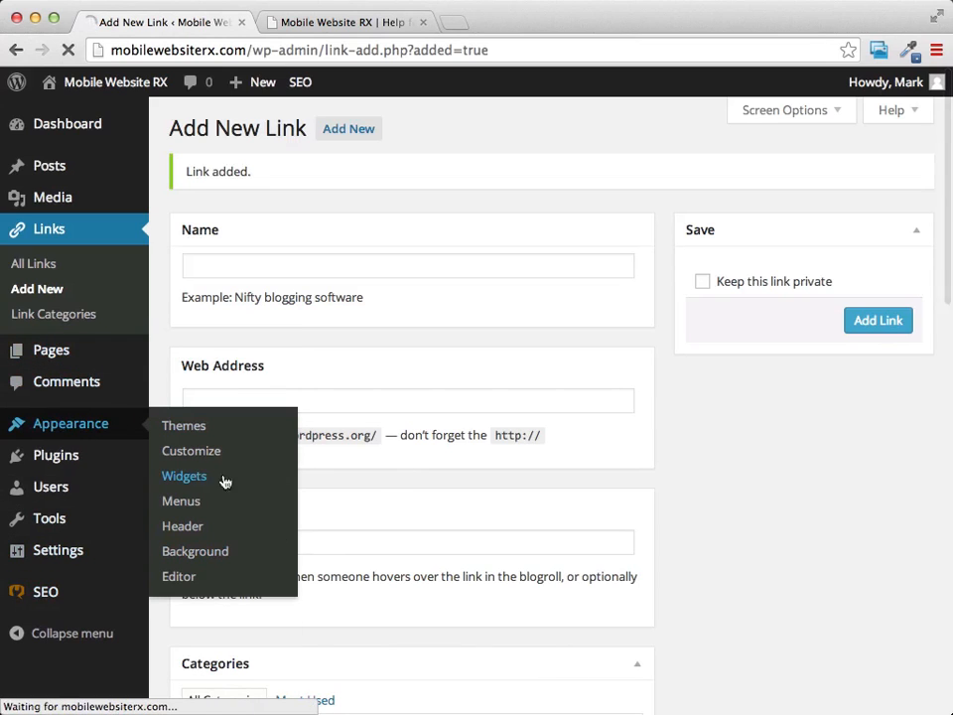
scroll(711, 425, "down", 1)
scroll(712, 427, "down", 3)
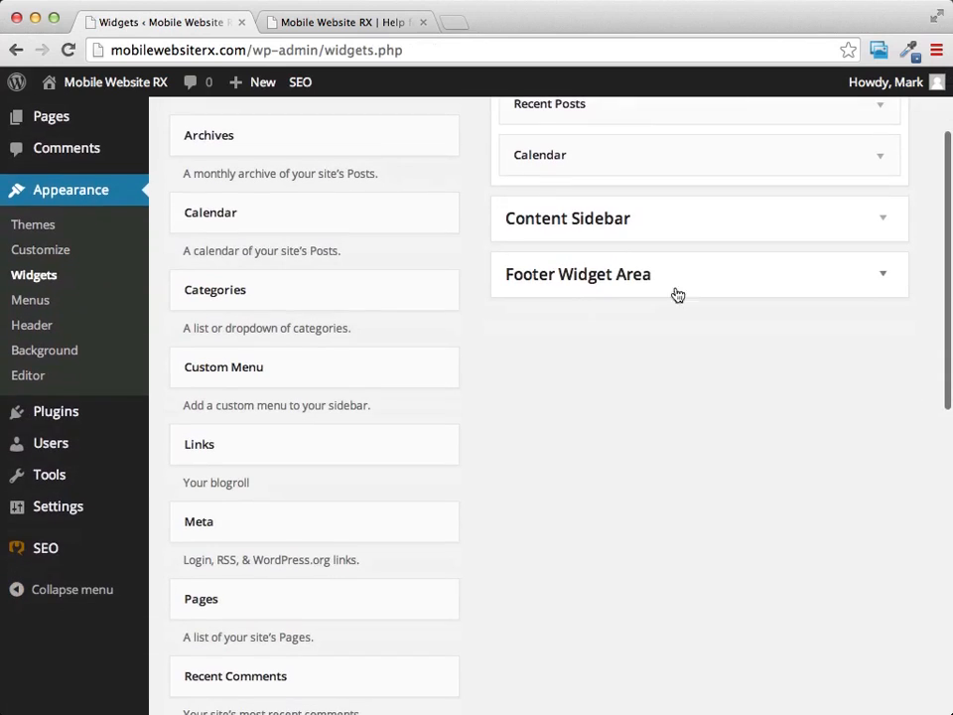
left_click(785, 277)
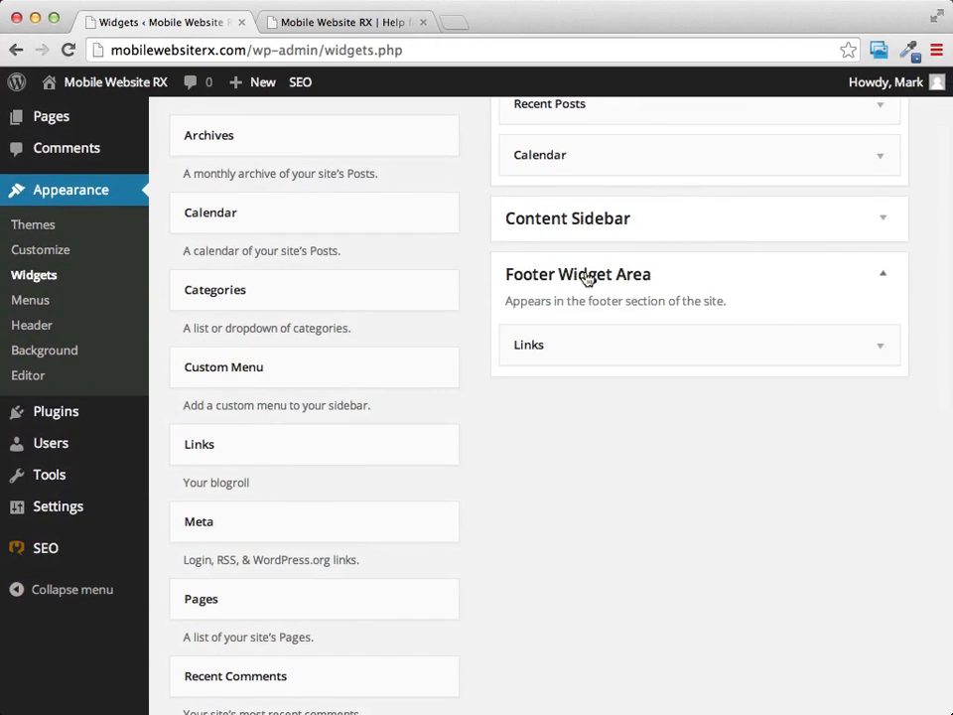
Step: Reload the live site, check the sidebar calendar and the footer link with its description tooltip, and return to the Widgets page
left_click(343, 23)
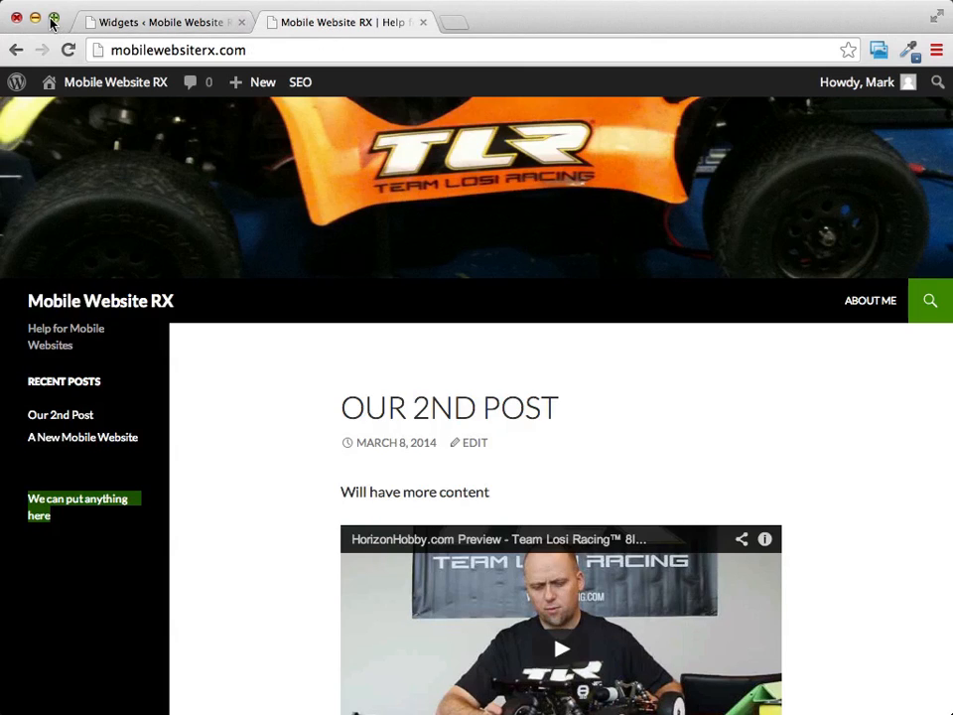
left_click(67, 49)
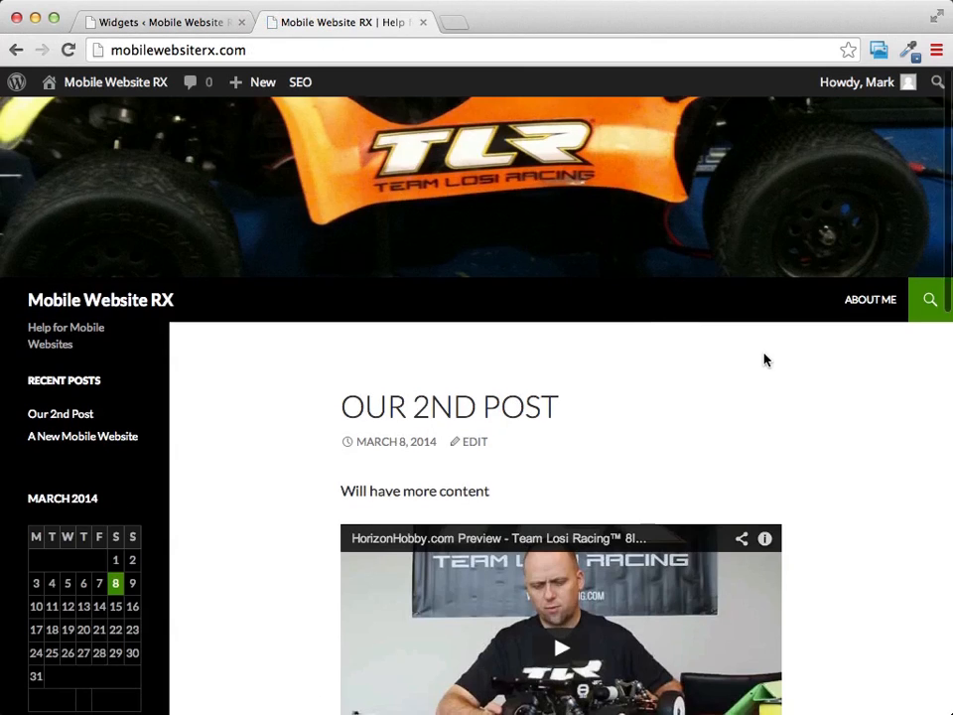
scroll(764, 360, "down", 1)
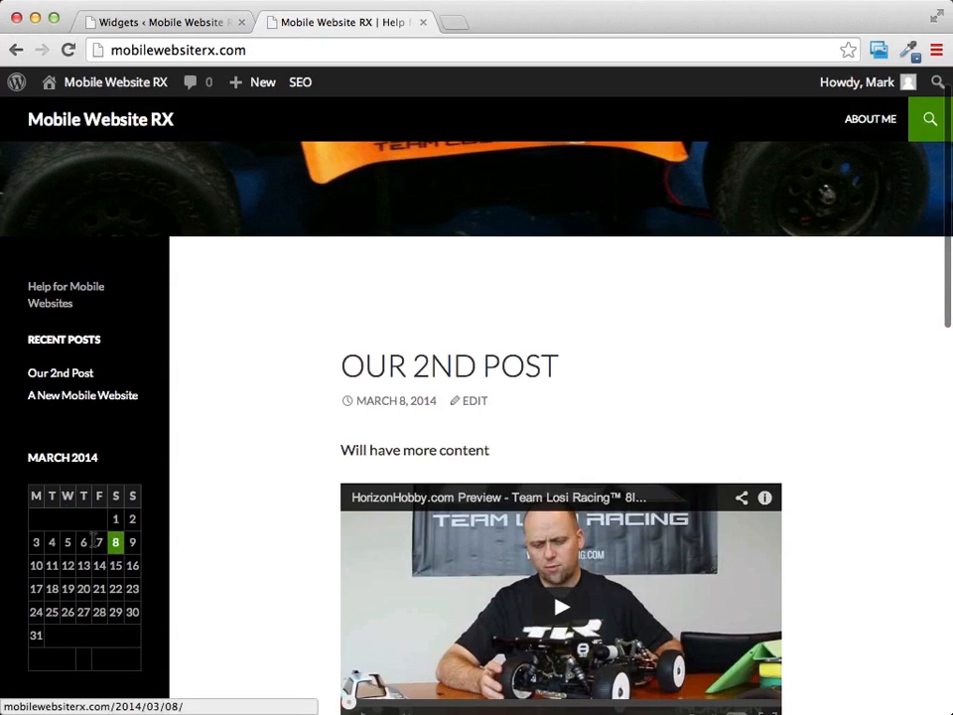
scroll(78, 374, "down", 10)
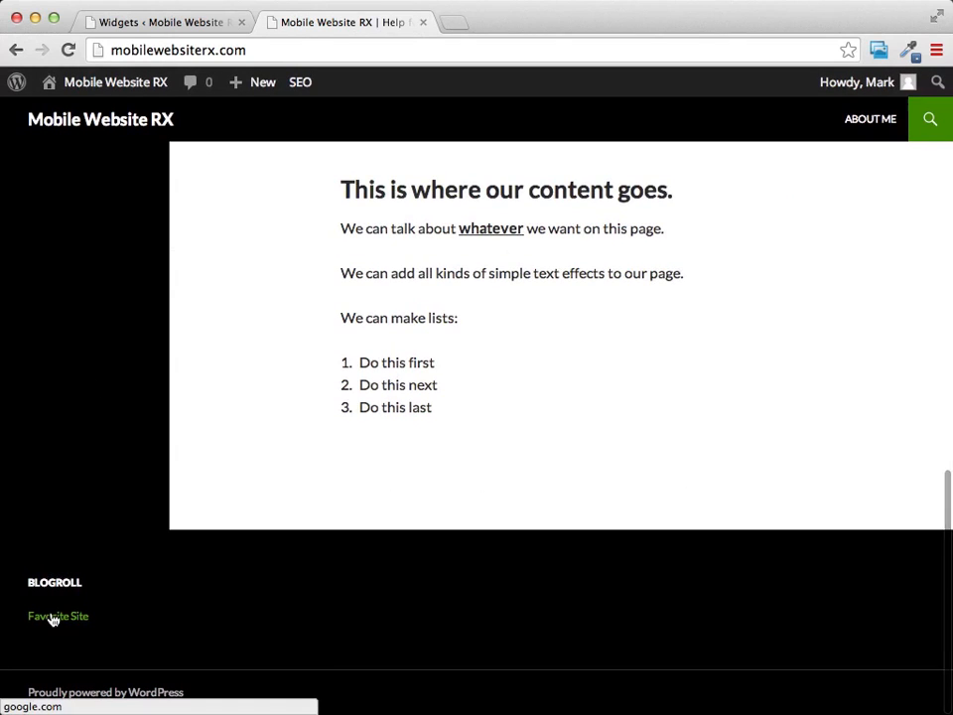
mouse_move(53, 619)
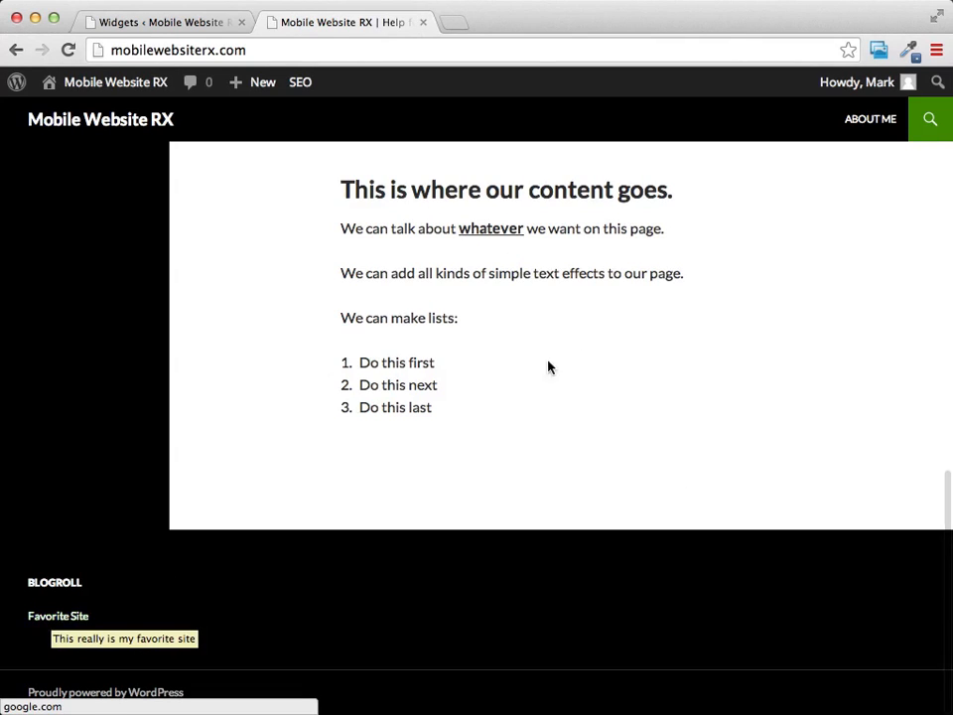
left_click(154, 24)
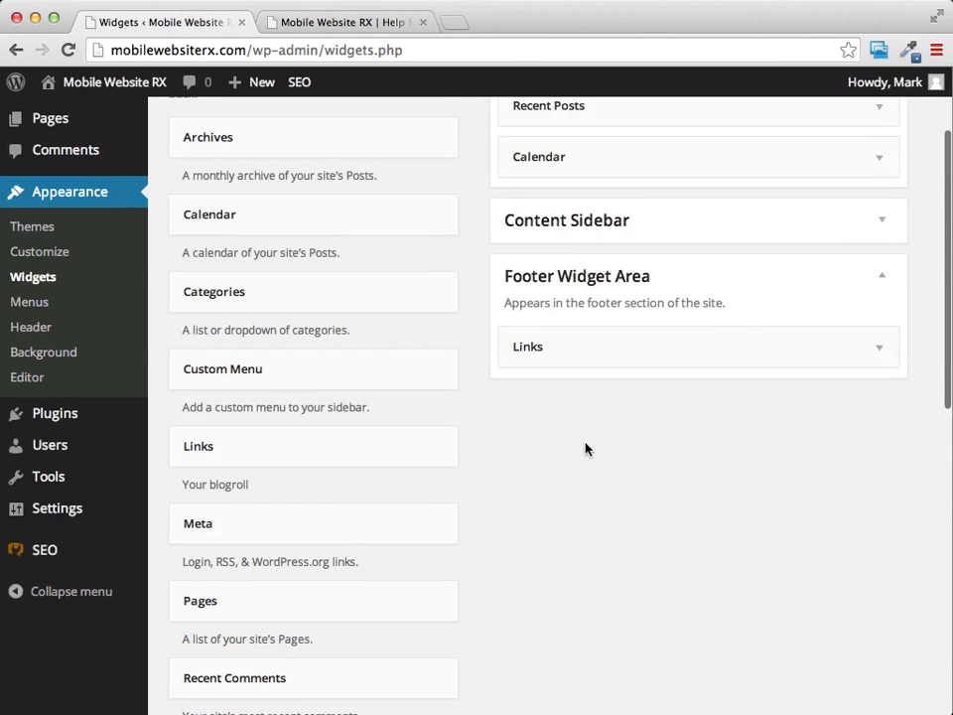
Step: Remove the Calendar widget from the Primary Sidebar and add the Categories widget below Recent Posts in its place
scroll(587, 496, "up", 2)
scroll(586, 529, "up", 3)
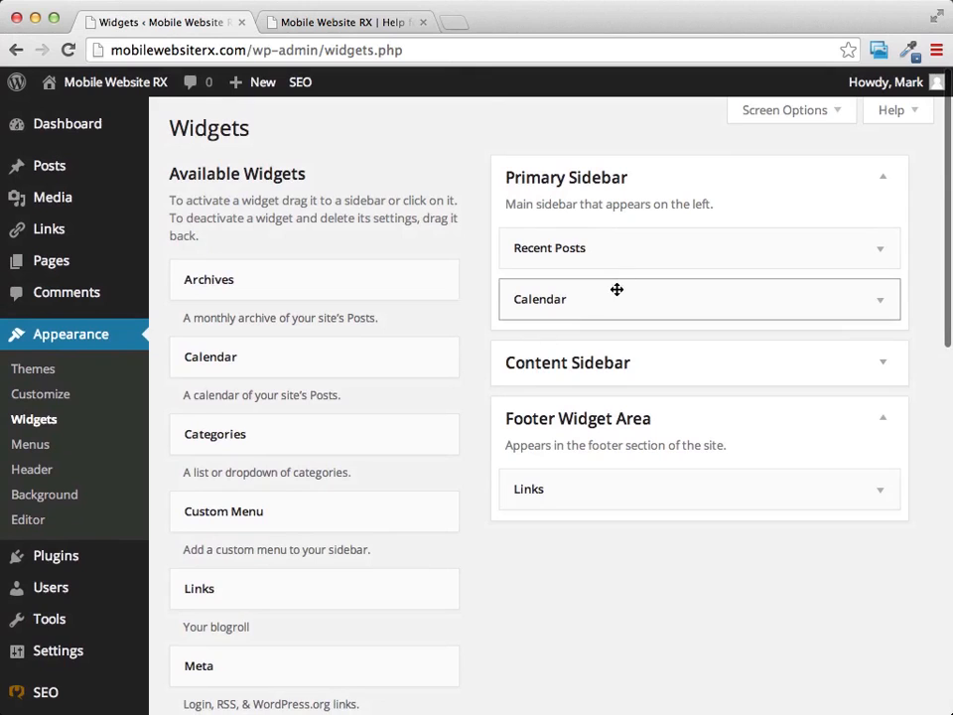
left_click_drag(615, 294, 266, 252)
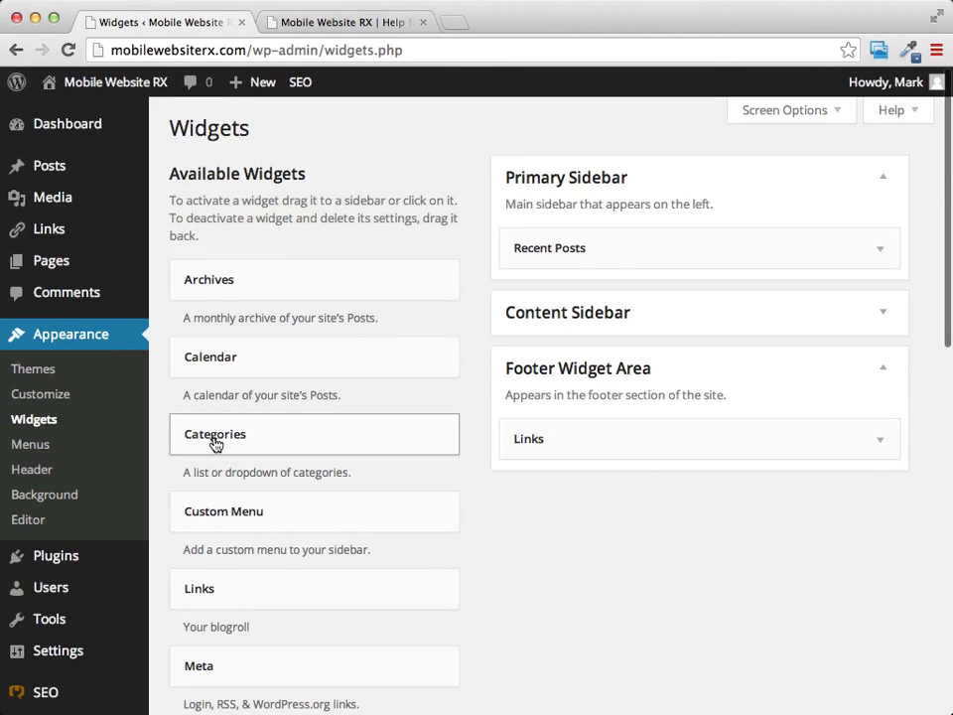
left_click_drag(215, 443, 596, 303)
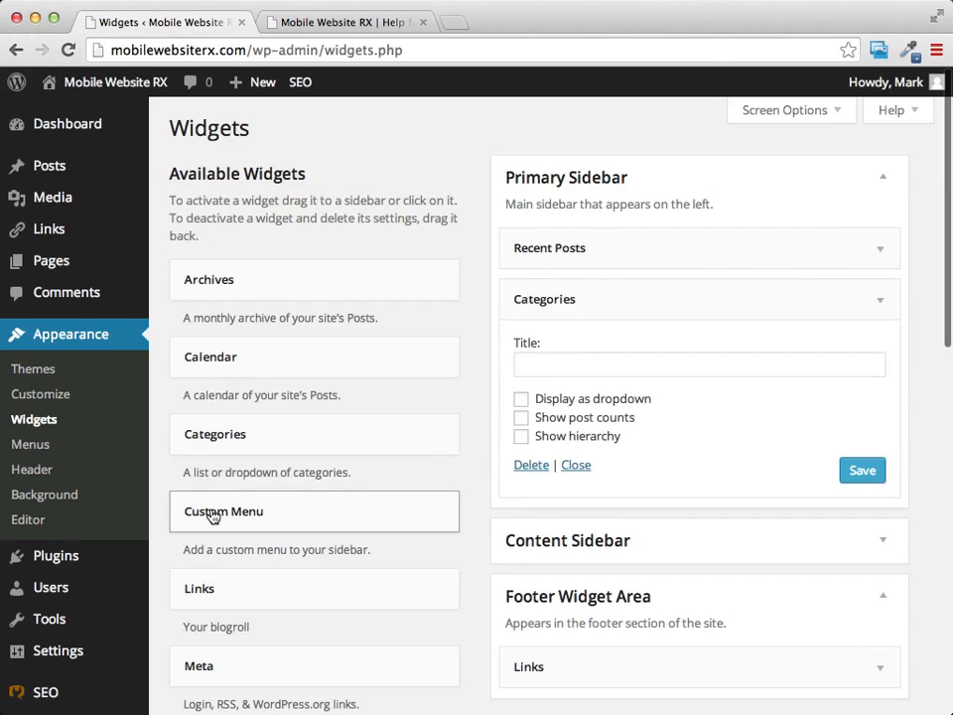
Step: View the placement choices for the Custom Menu widget, cancel without adding it, and collapse the Primary Sidebar
left_click(211, 515)
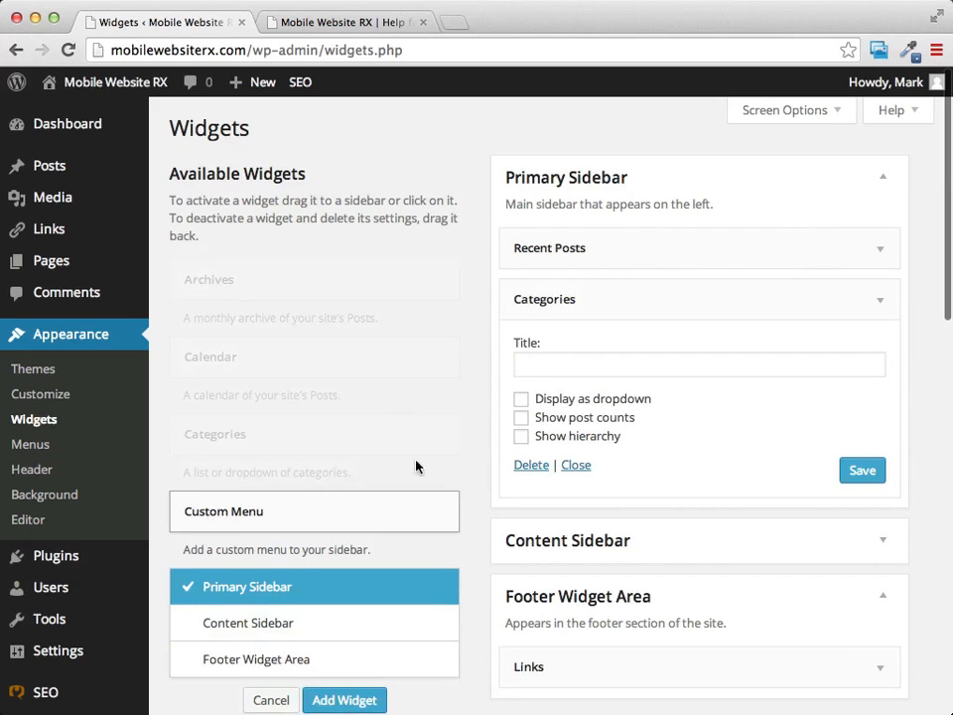
left_click(270, 699)
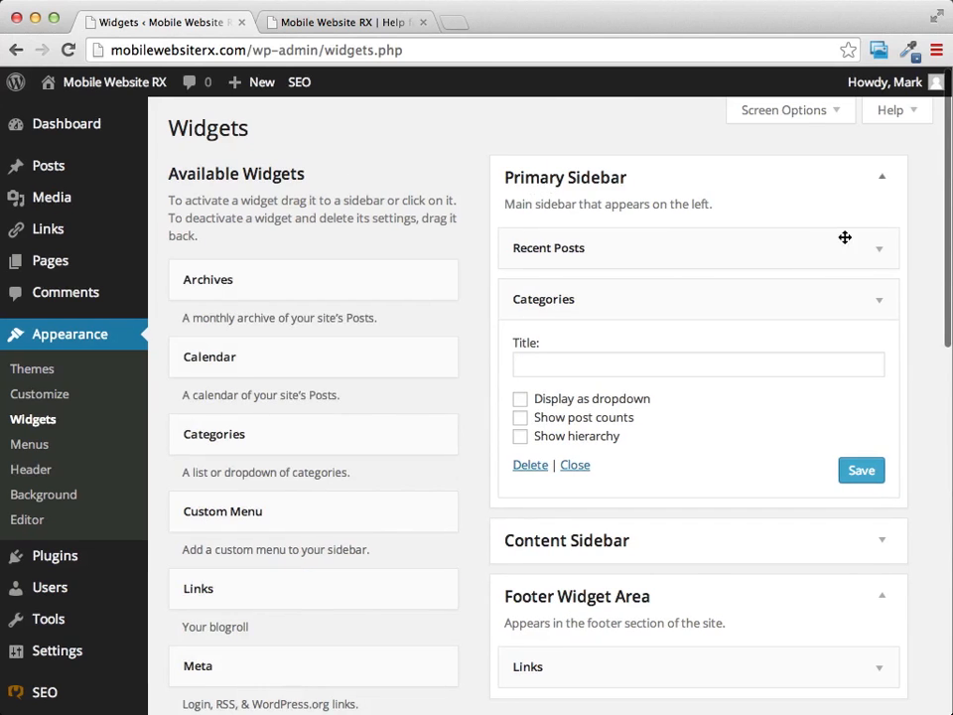
left_click(885, 182)
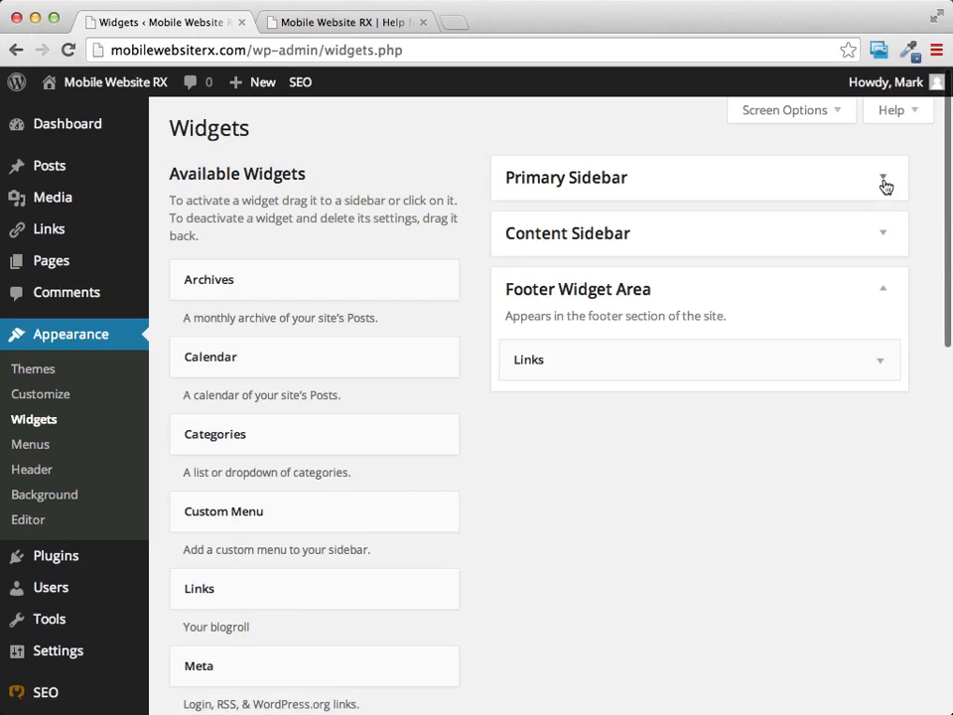